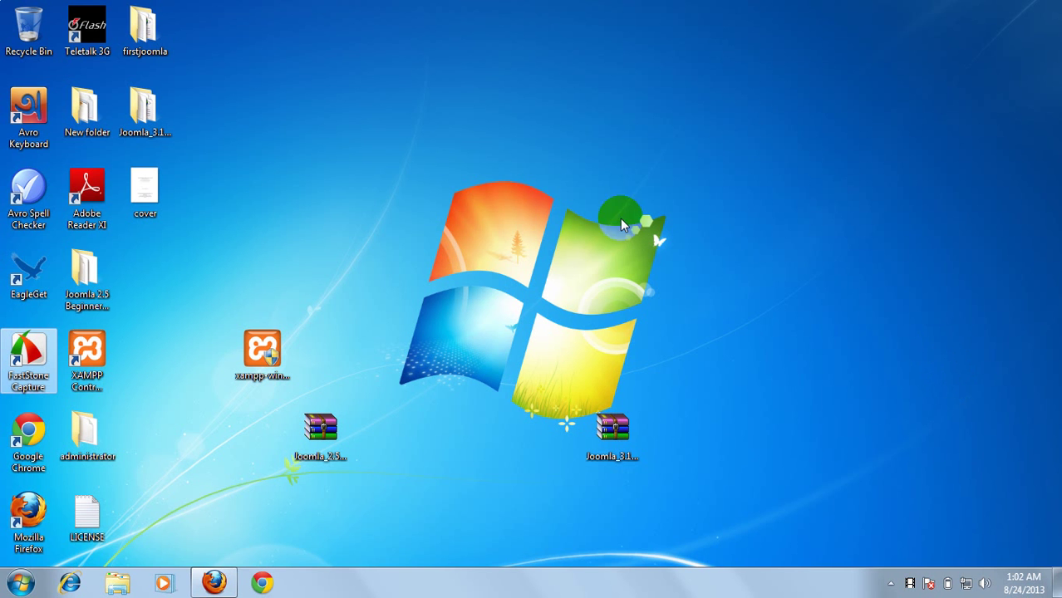
Search Google for xampp 1.7.1 in a new tab and open the OldApps Xampp 1.7.1 page
{"action": "right_click", "coordinate": [350, 212]}
{"action": "left_click", "coordinate": [394, 252]}
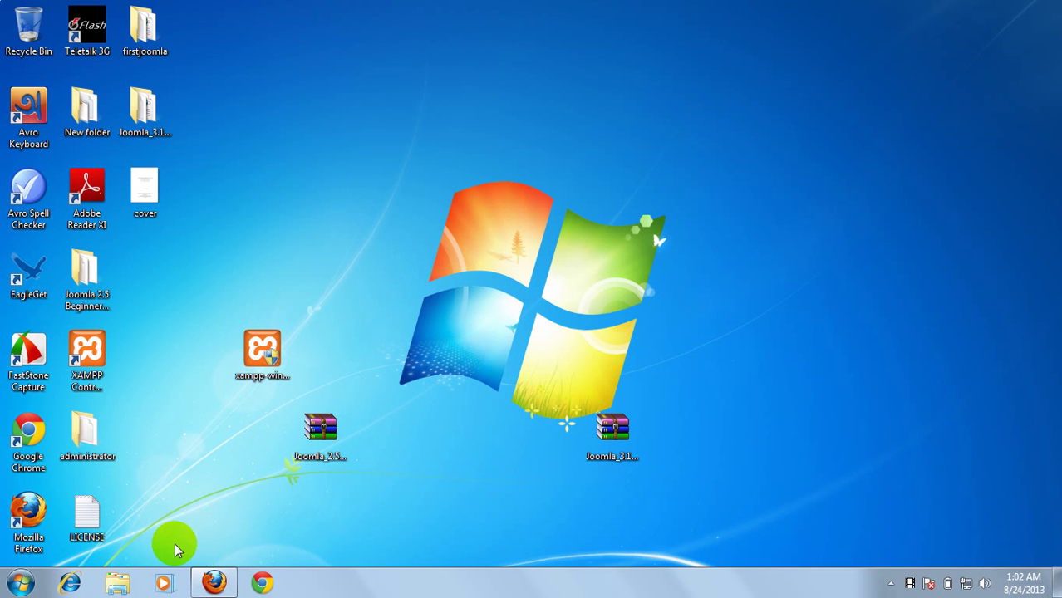
{"action": "left_click", "coordinate": [210, 579]}
{"action": "left_click", "coordinate": [280, 11]}
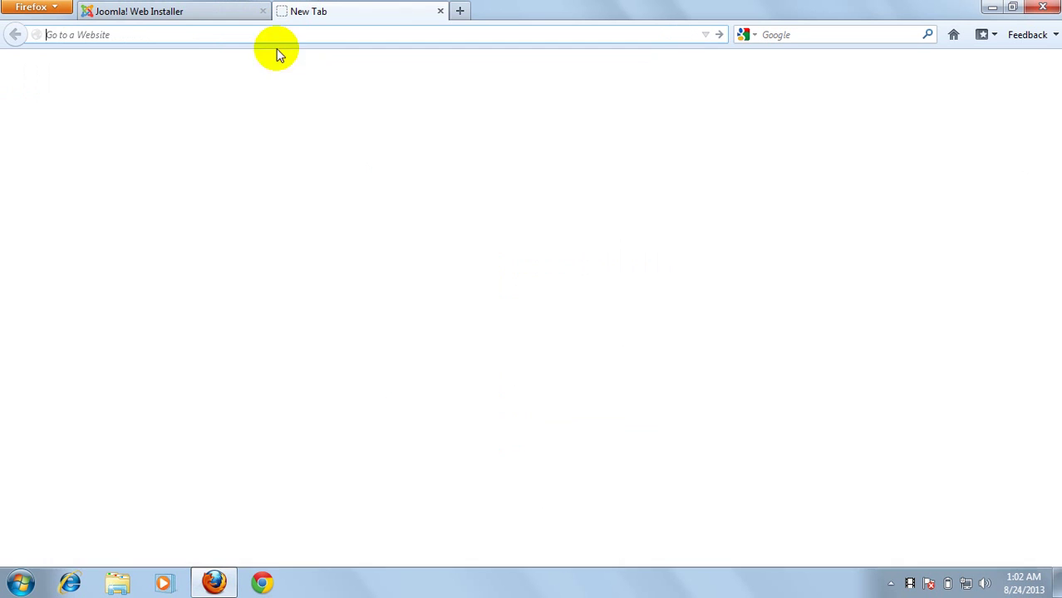
{"action": "left_click", "coordinate": [778, 34]}
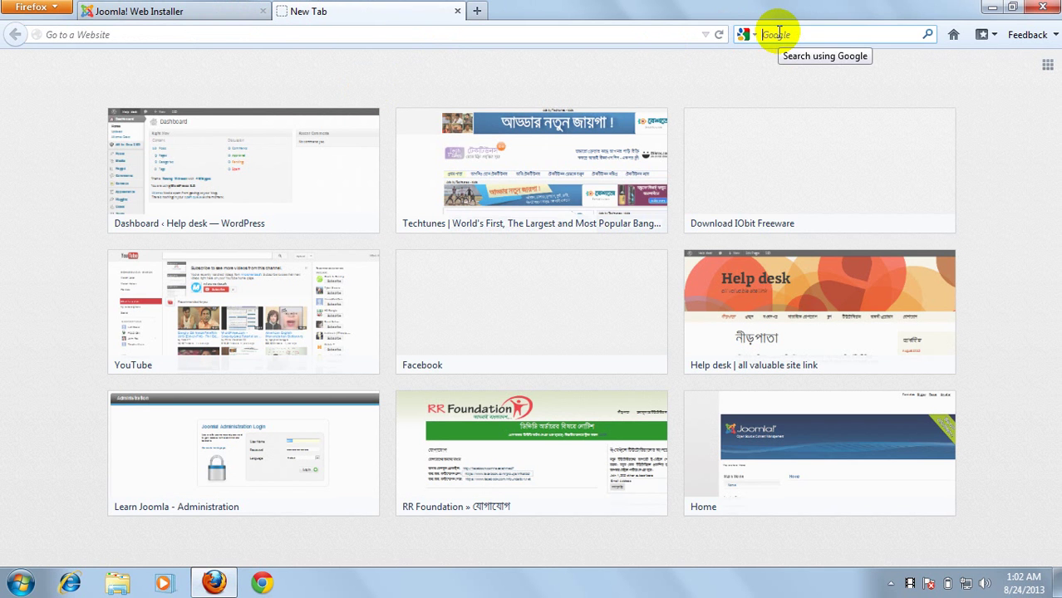
{"action": "type", "text": "x"}
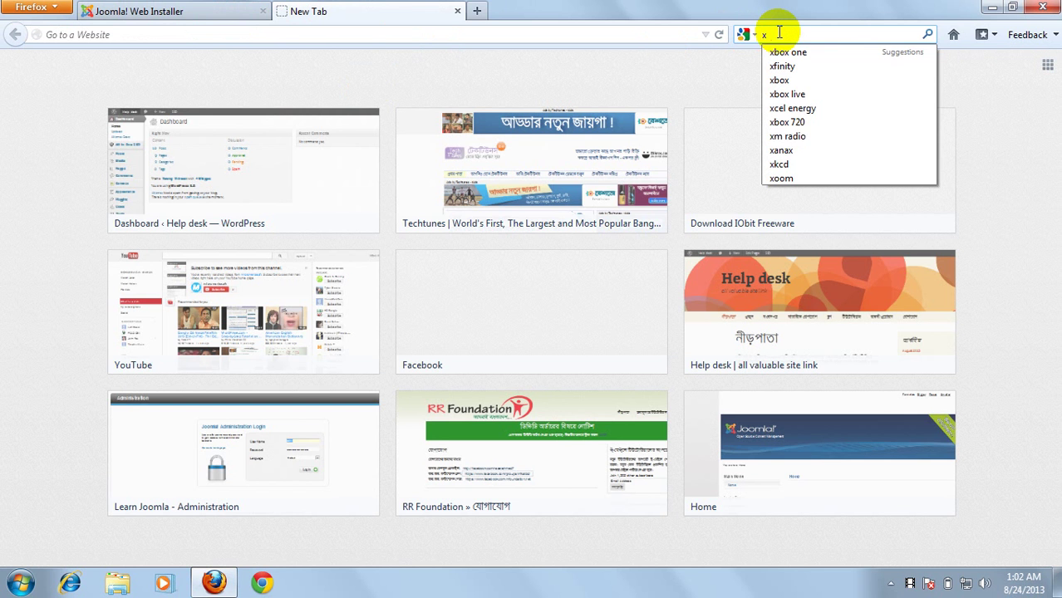
{"action": "type", "text": "aml"}
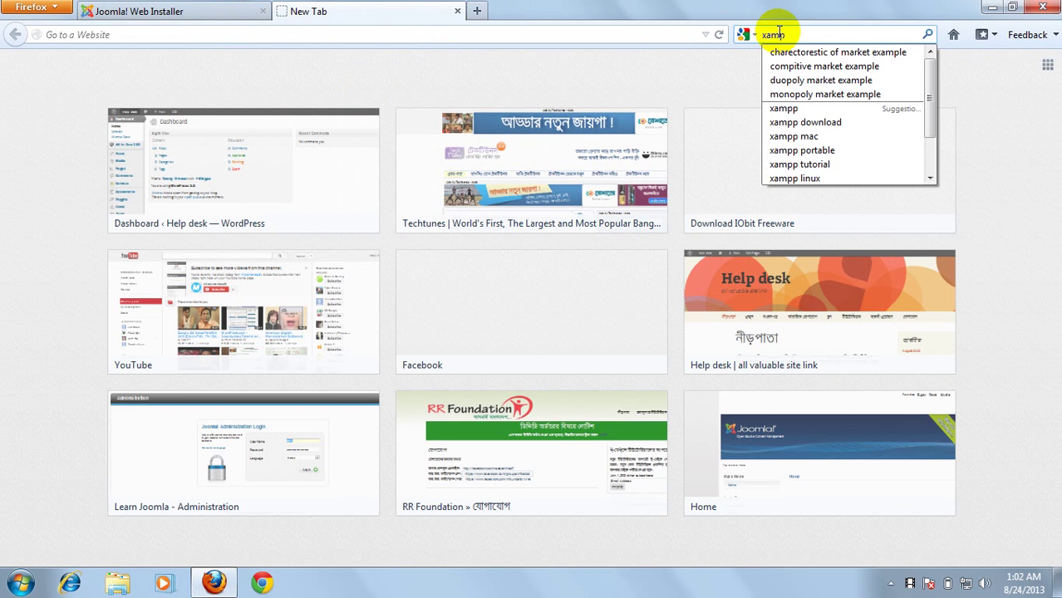
{"action": "type", "text": "p 1"}
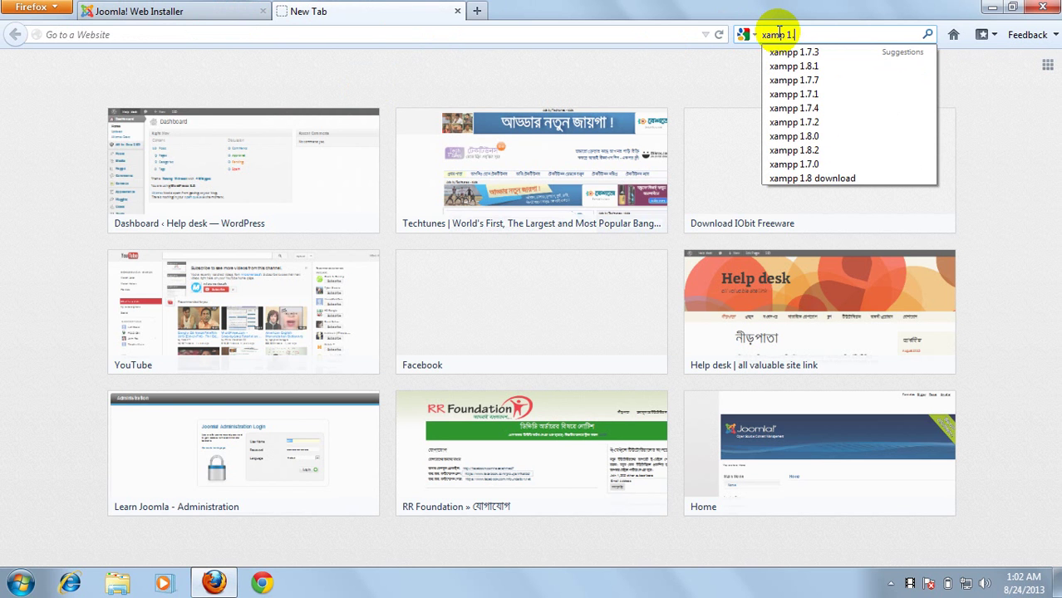
{"action": "type", "text": ".7.1"}
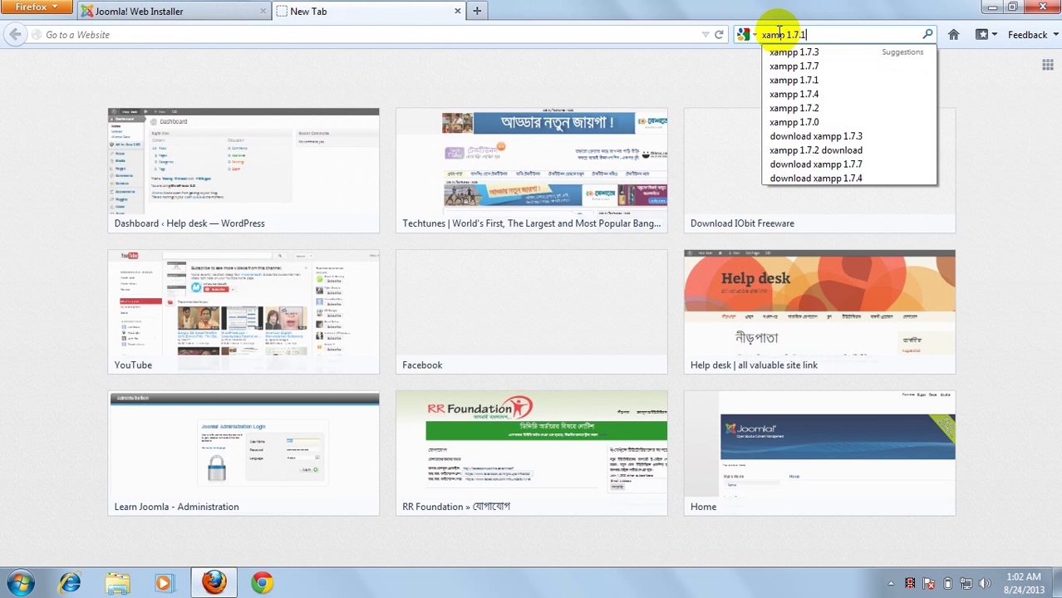
{"action": "key", "text": "Return"}
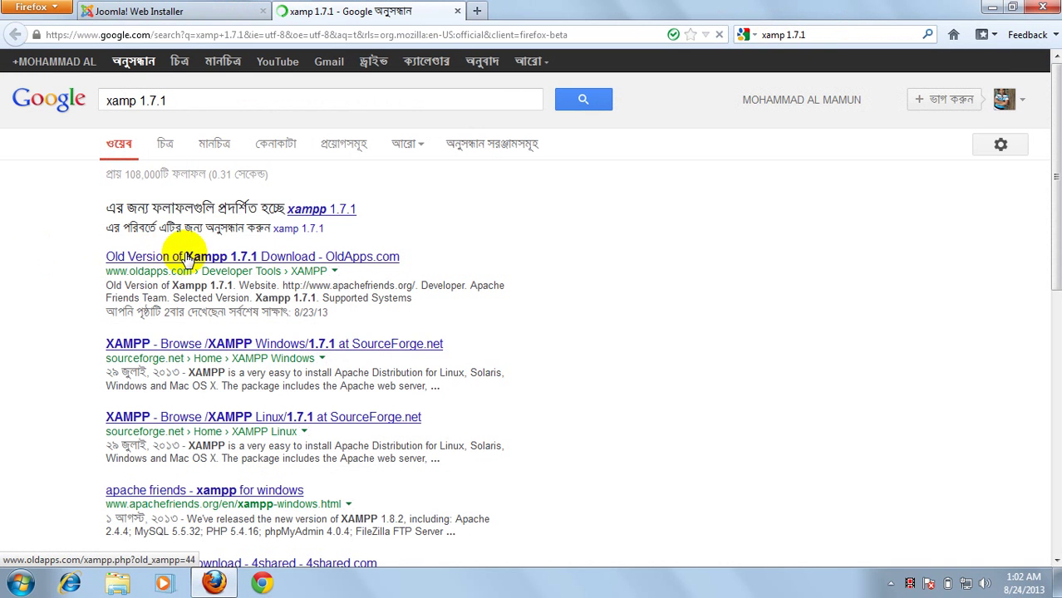
{"action": "left_click", "coordinate": [187, 259]}
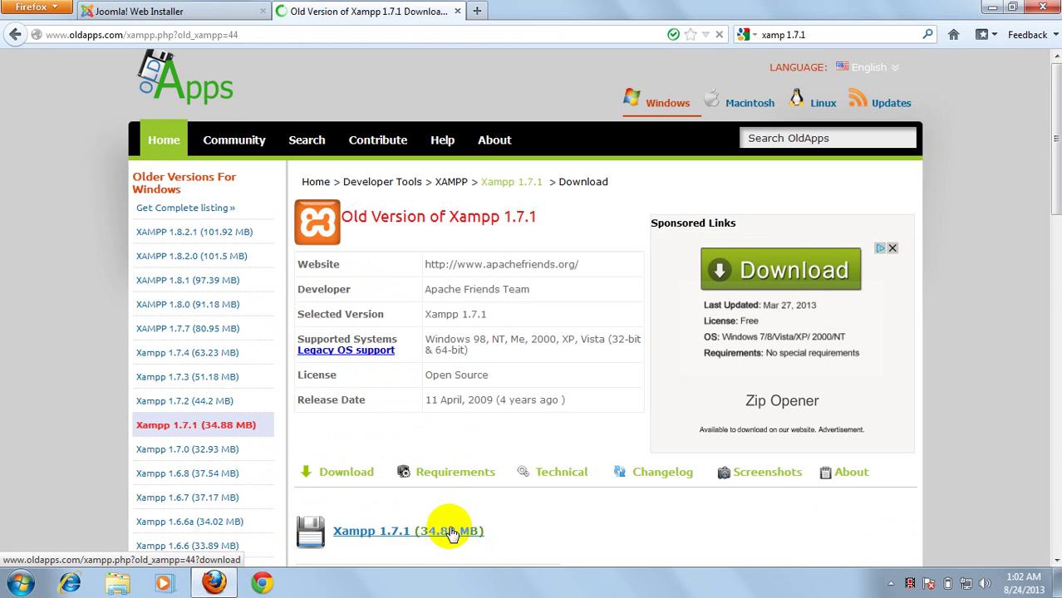
Start the Xampp 1.7.1 (34.88 MB) download, cancel saving the installer, and minimize Firefox
{"action": "left_click", "coordinate": [451, 532]}
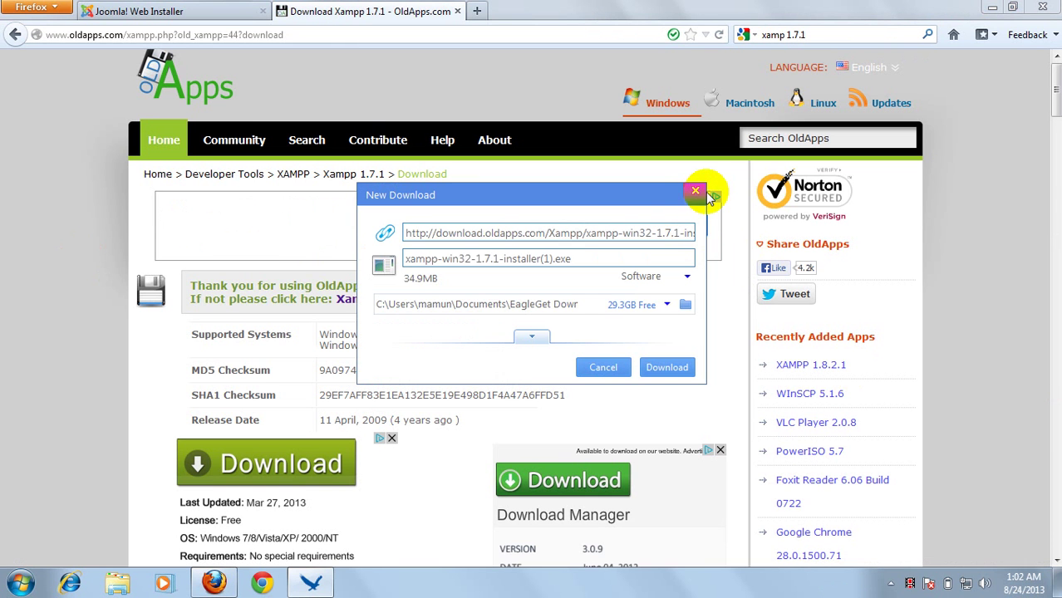
{"action": "left_click", "coordinate": [696, 192]}
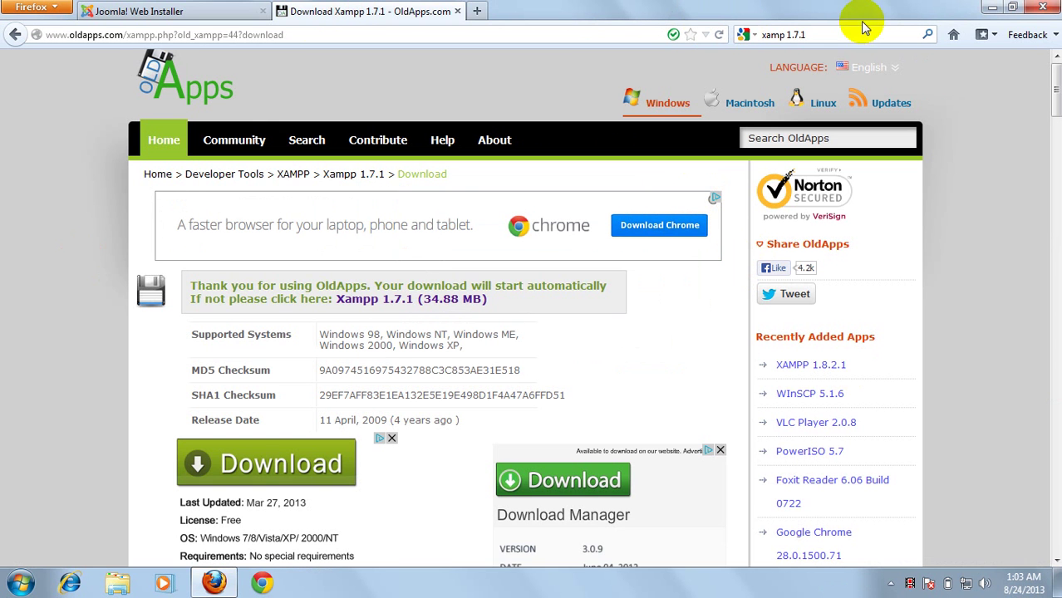
{"action": "left_click", "coordinate": [995, 6]}
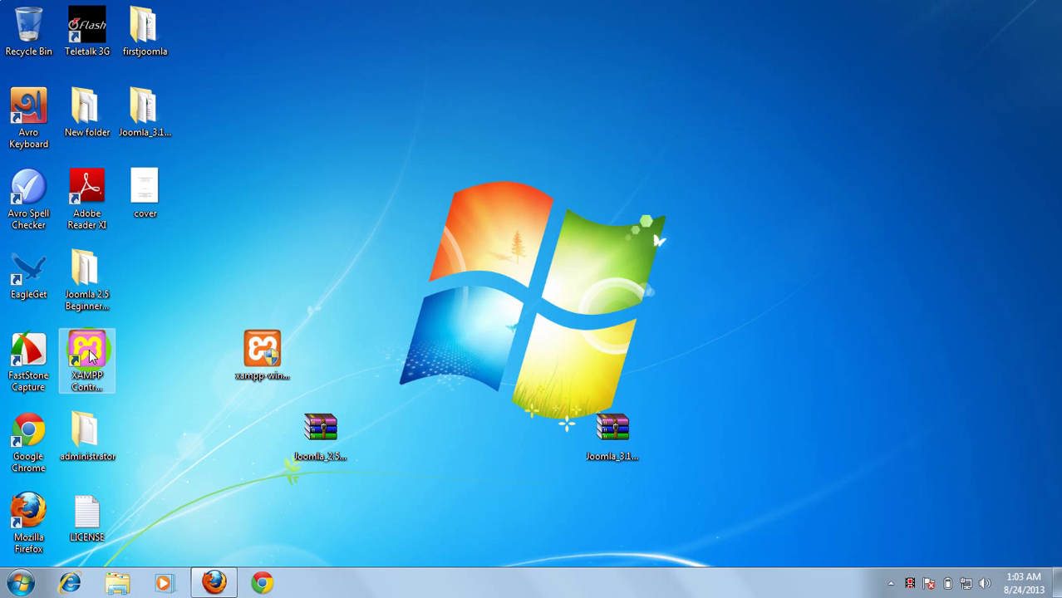
Launch the XAMPP Control Panel desktop shortcut and dismiss the already-running error
{"action": "right_click", "coordinate": [476, 244]}
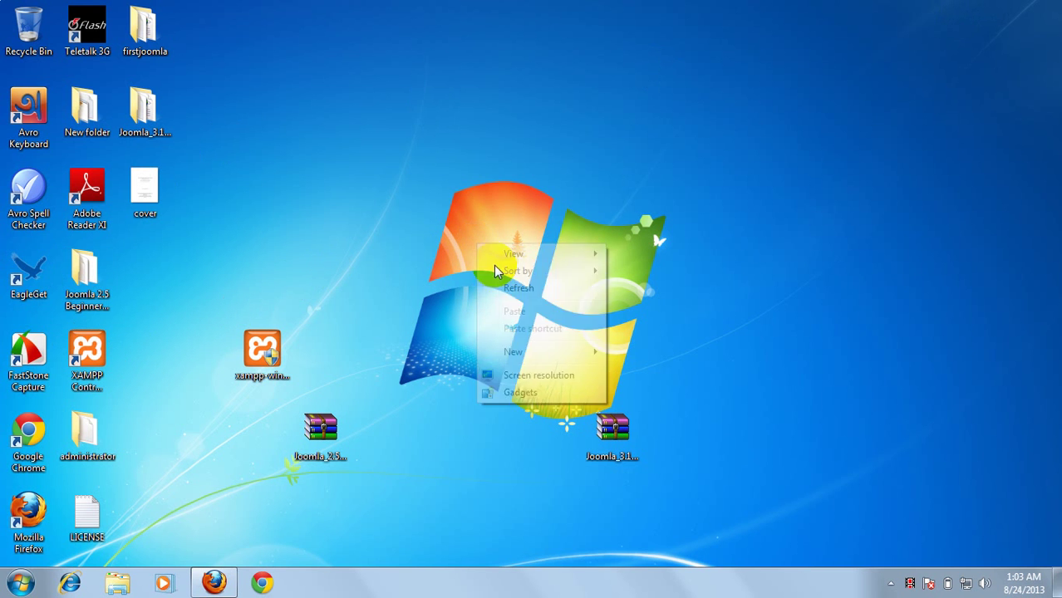
{"action": "left_click", "coordinate": [509, 287]}
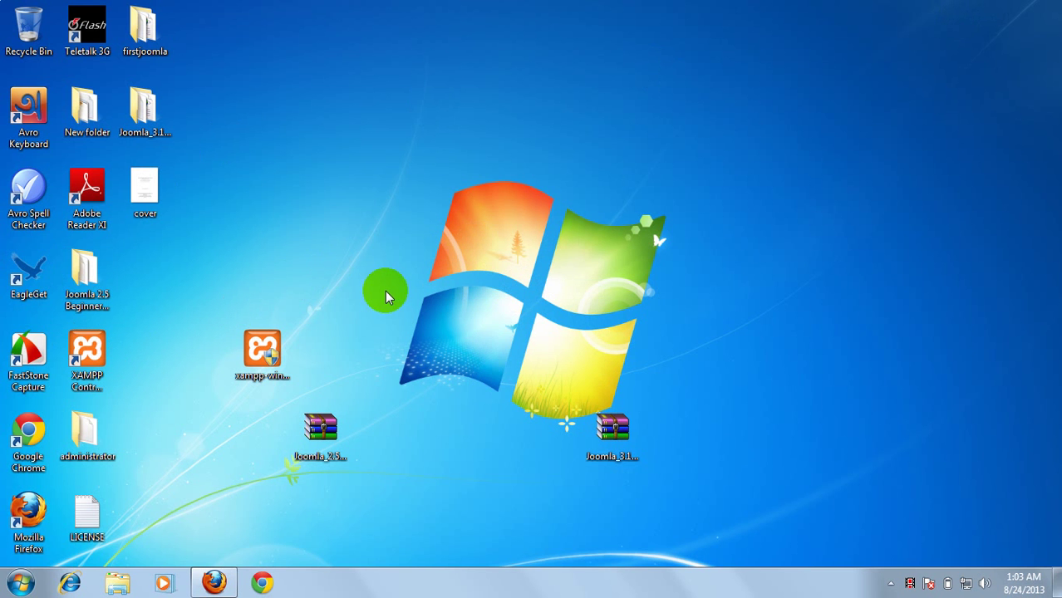
{"action": "right_click", "coordinate": [386, 292]}
{"action": "left_click", "coordinate": [412, 334]}
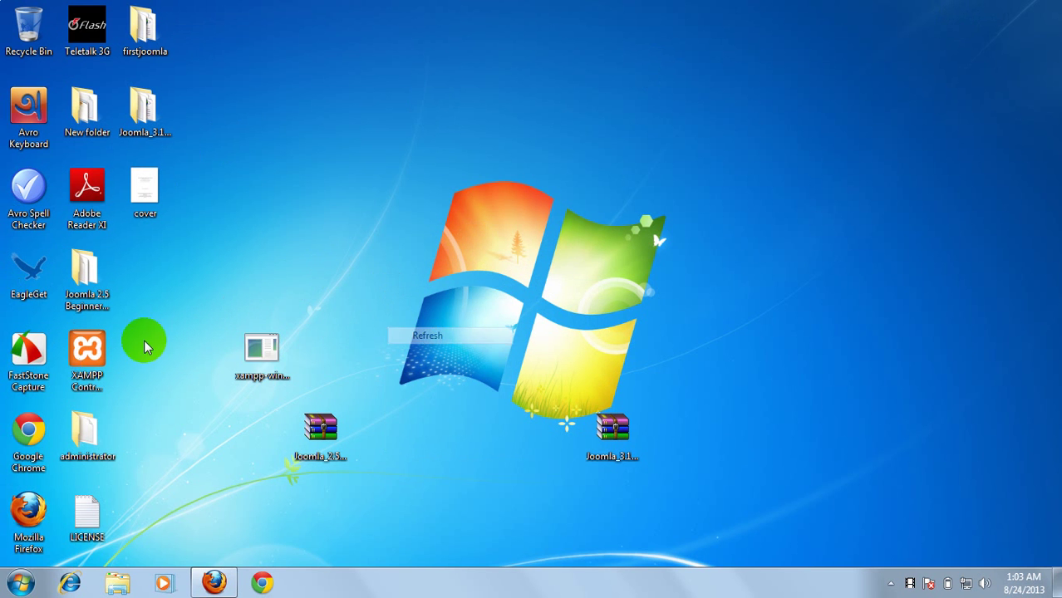
{"action": "right_click", "coordinate": [71, 372]}
{"action": "left_click", "coordinate": [87, 349]}
{"action": "right_click", "coordinate": [85, 357]}
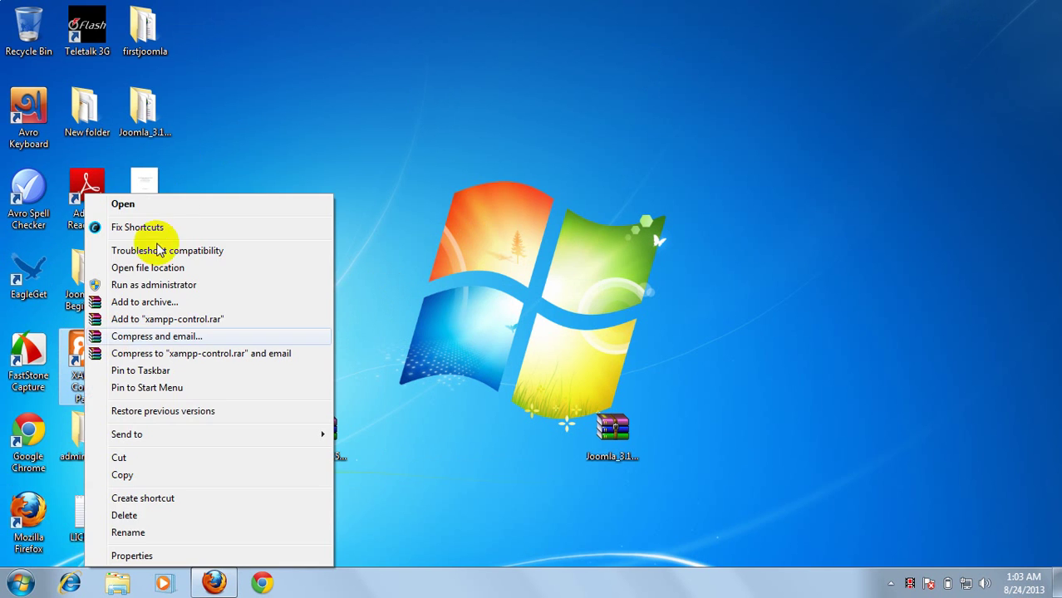
{"action": "left_click", "coordinate": [174, 207]}
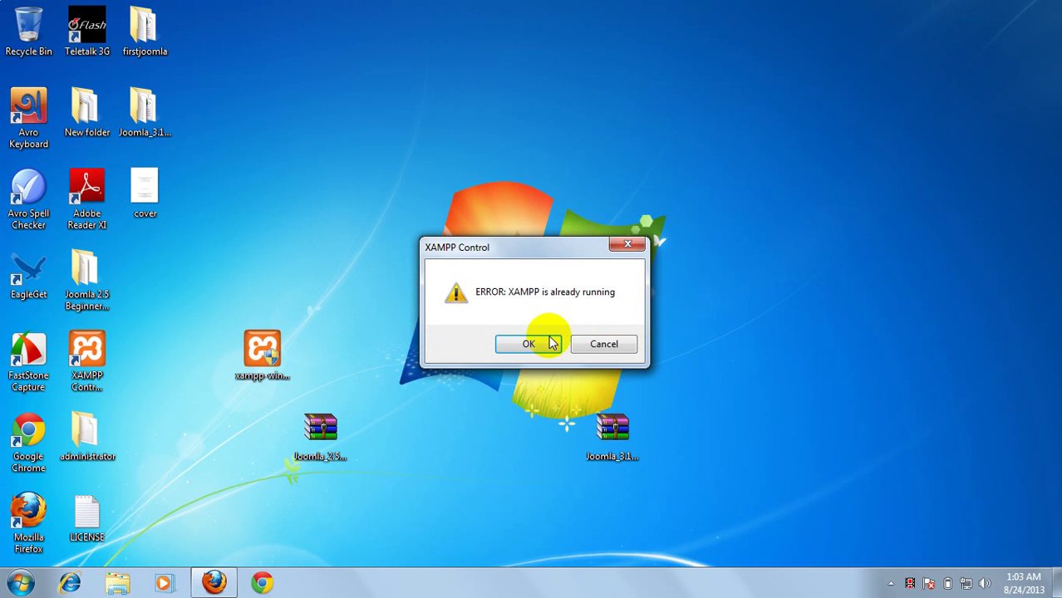
{"action": "left_click", "coordinate": [606, 346]}
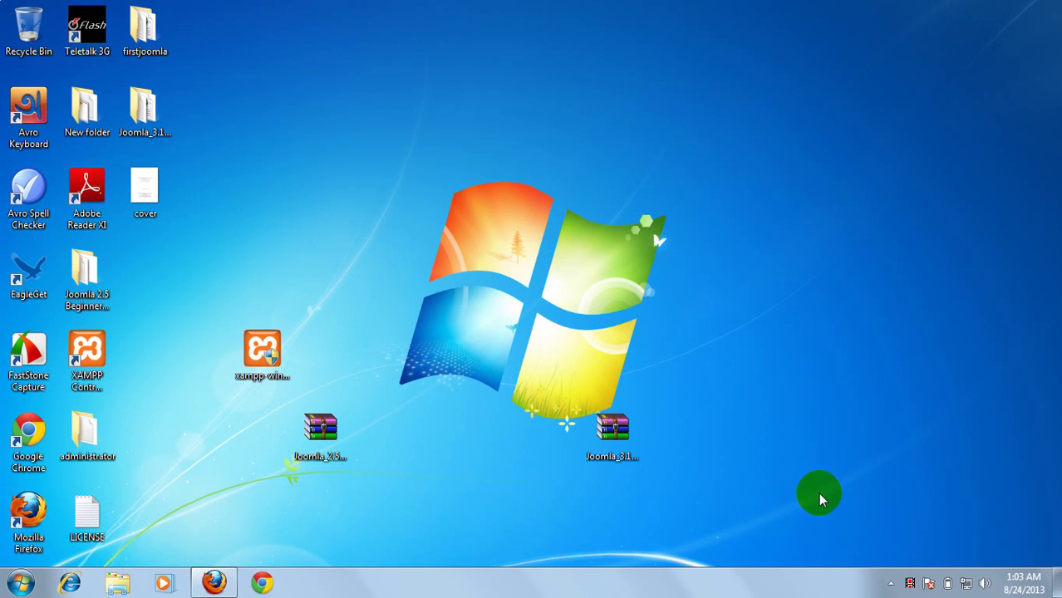
Open the running XAMPP Control Panel from the tray, confirm Apache and MySql are running, and close it
{"action": "left_click", "coordinate": [893, 585]}
{"action": "left_click", "coordinate": [865, 501]}
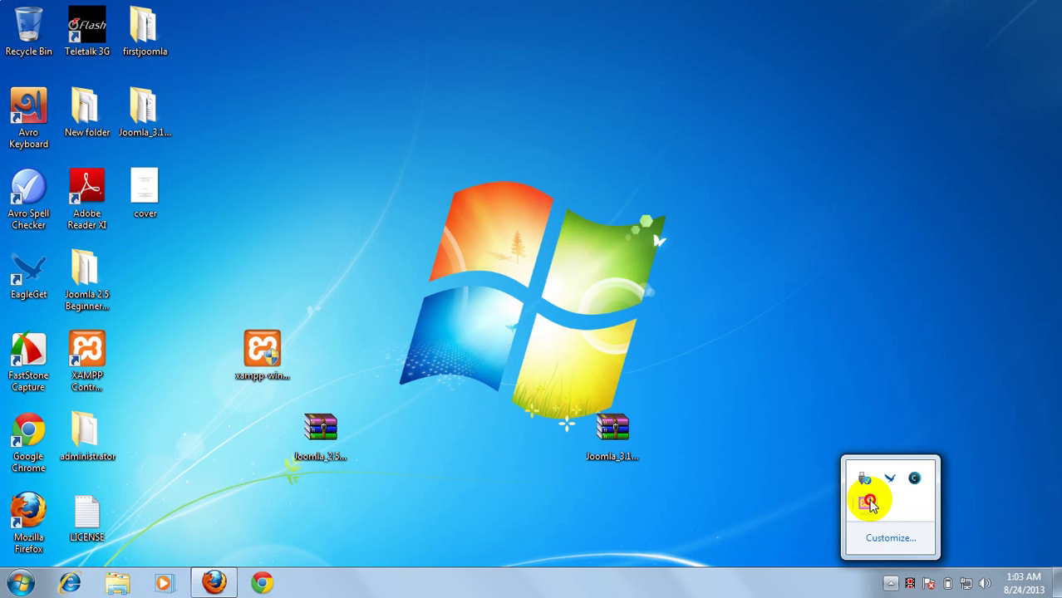
{"action": "left_click_drag", "start_coordinate": [713, 207], "coordinate": [622, 159]}
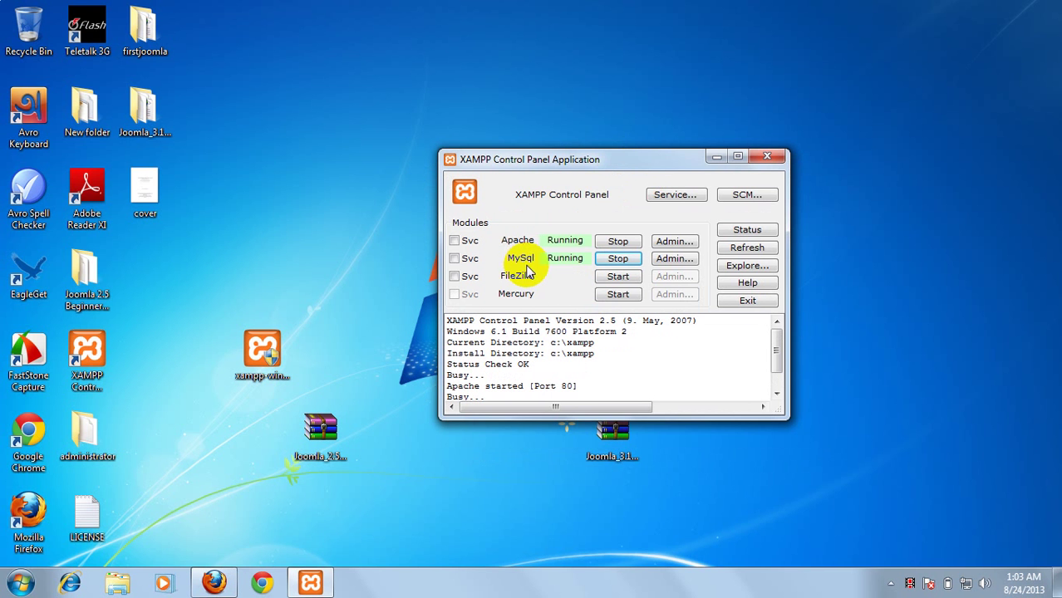
{"action": "left_click_drag", "start_coordinate": [651, 163], "coordinate": [617, 115]}
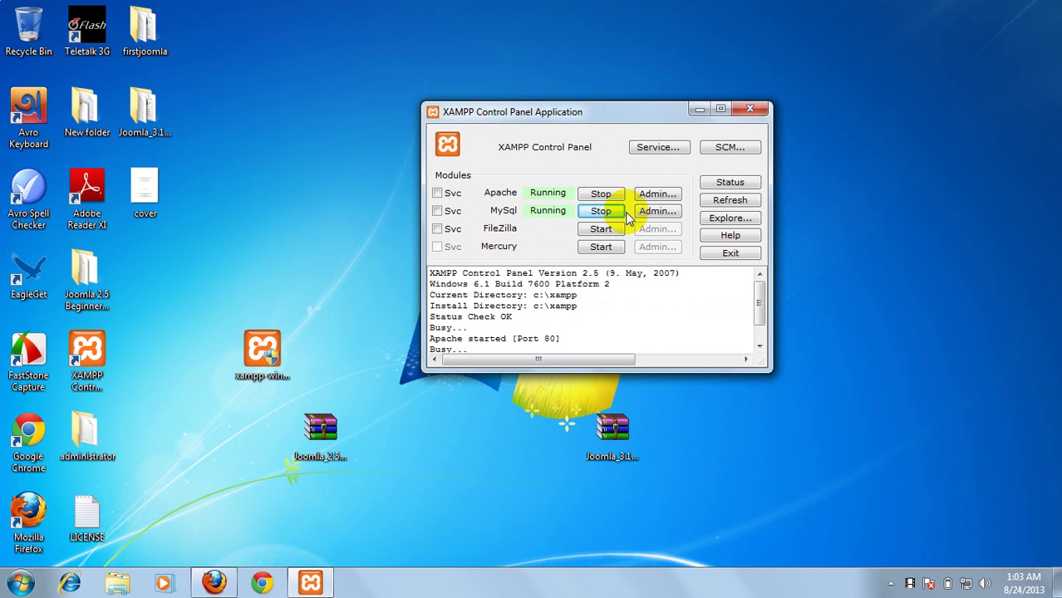
{"action": "left_click", "coordinate": [750, 112]}
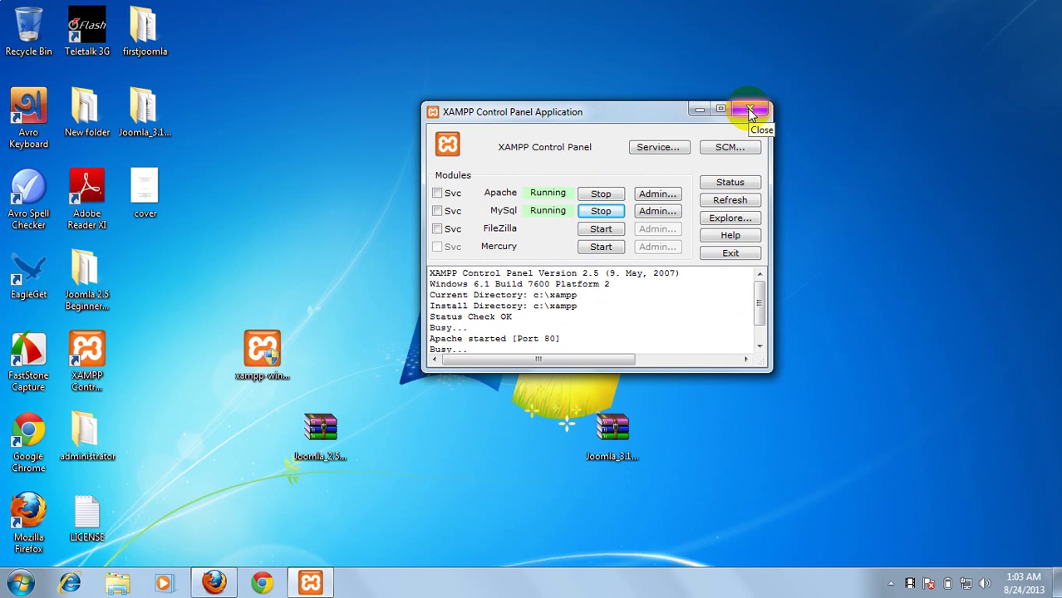
{"action": "left_click", "coordinate": [751, 111]}
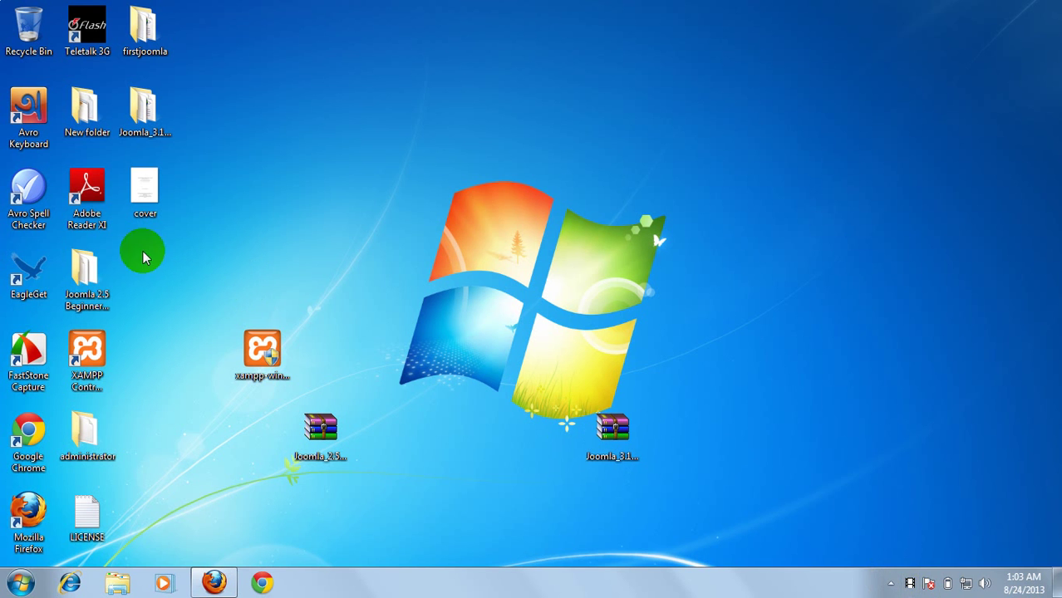
Browse Local Disk (C:) to the xampp\htdocs folder in Explorer, then return to Firefox
{"action": "left_click", "coordinate": [117, 582]}
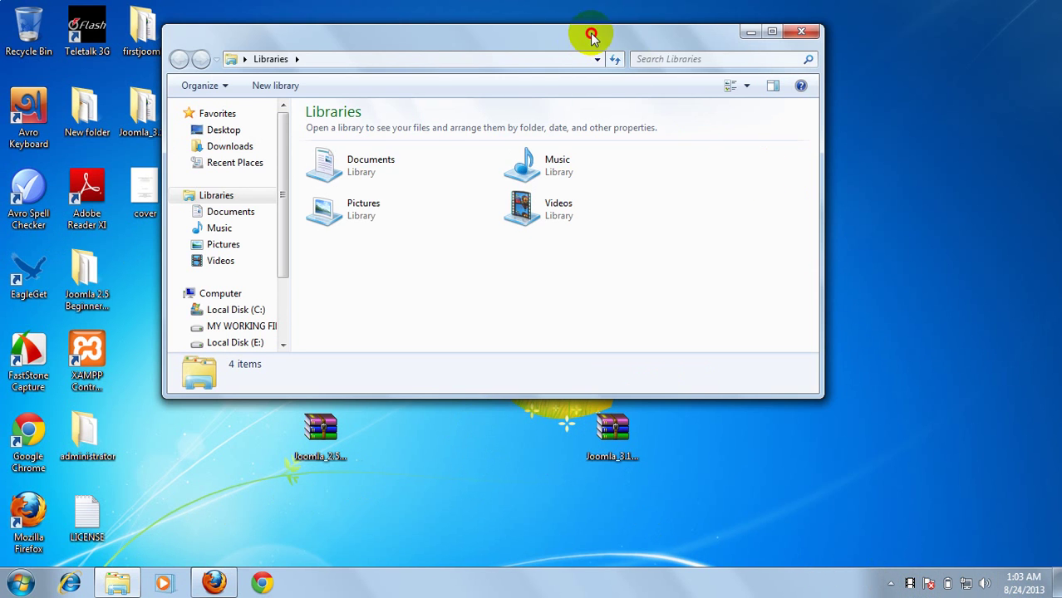
{"action": "left_click_drag", "start_coordinate": [593, 31], "coordinate": [633, 19]}
{"action": "left_click_drag", "start_coordinate": [325, 230], "coordinate": [334, 280]}
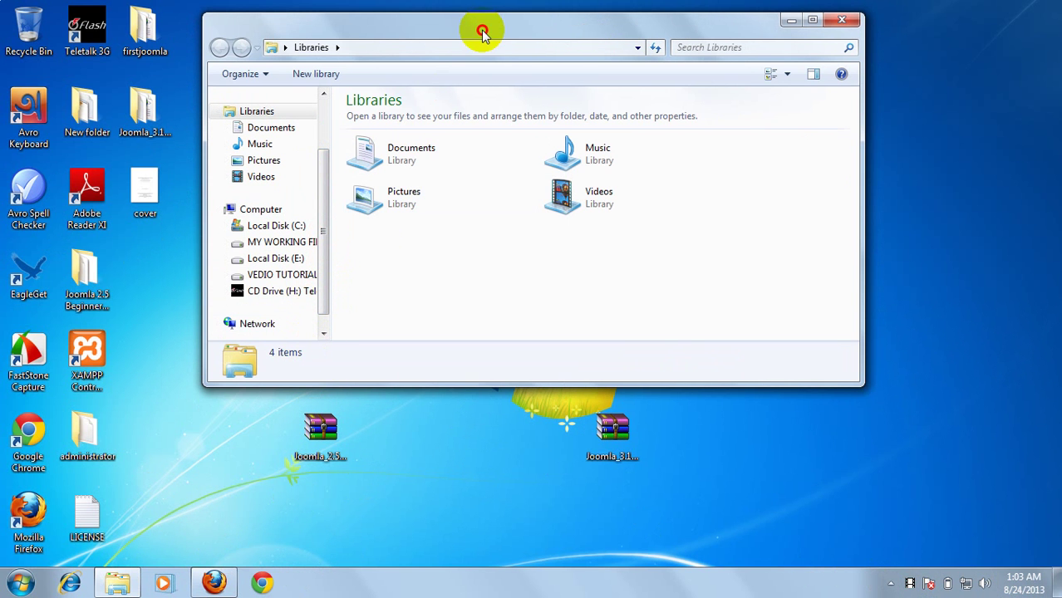
{"action": "left_click_drag", "start_coordinate": [482, 30], "coordinate": [501, 59]}
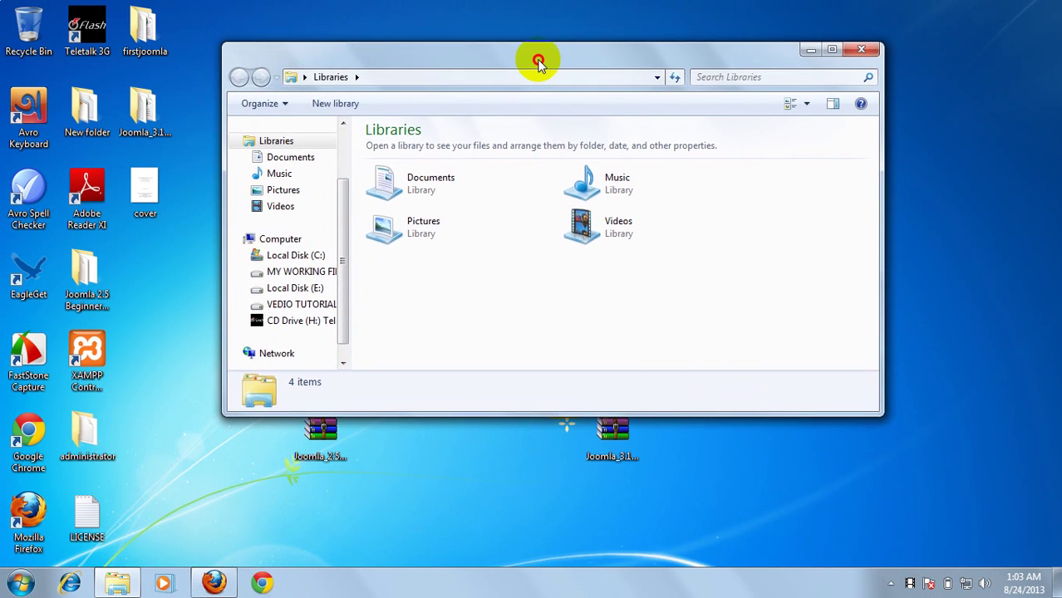
{"action": "left_click", "coordinate": [306, 259]}
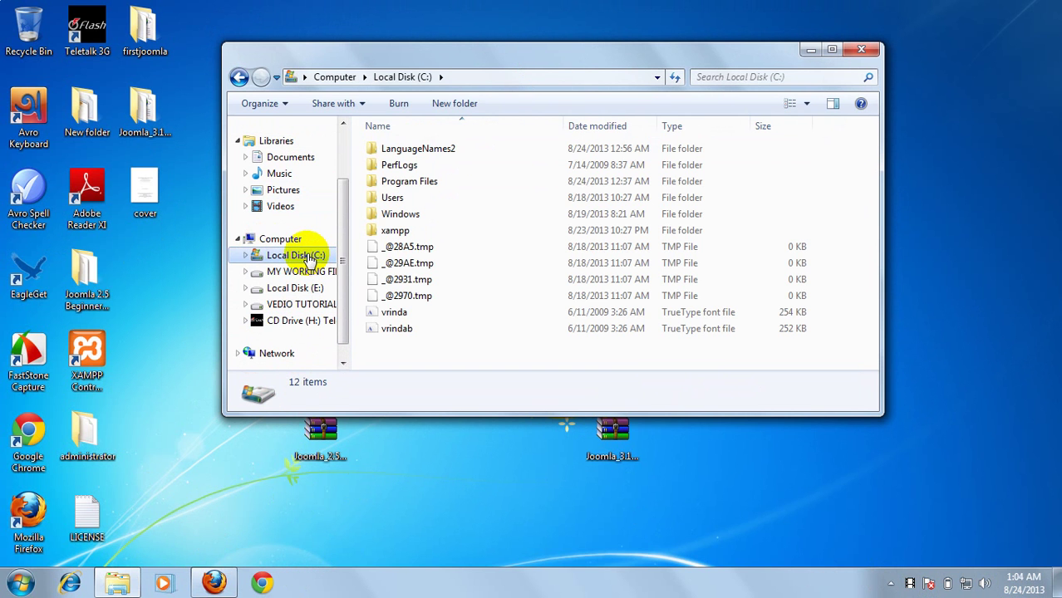
{"action": "left_click_drag", "start_coordinate": [538, 64], "coordinate": [527, 64]}
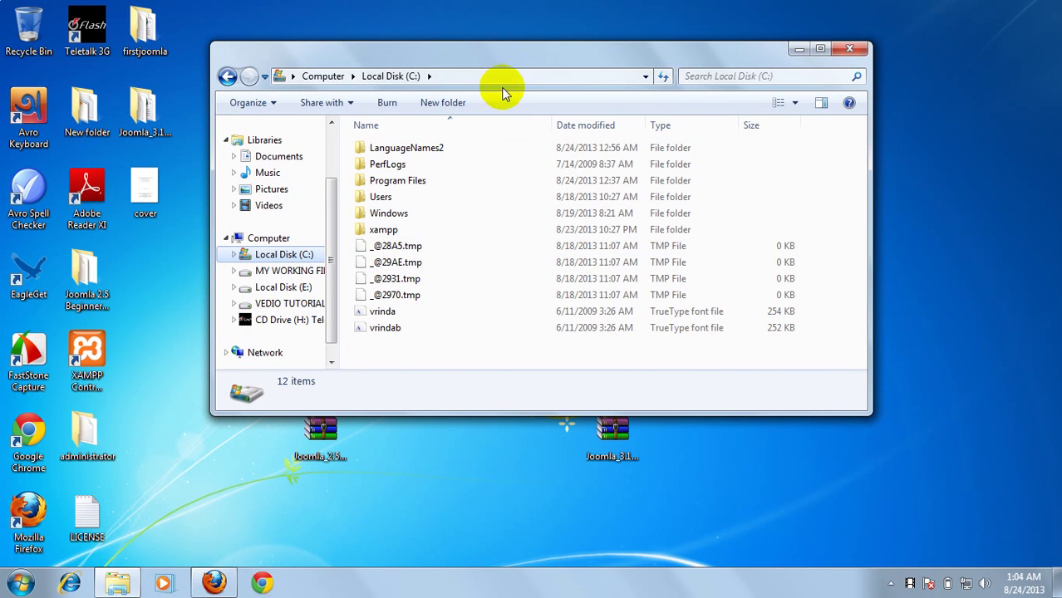
{"action": "double_click", "coordinate": [382, 232]}
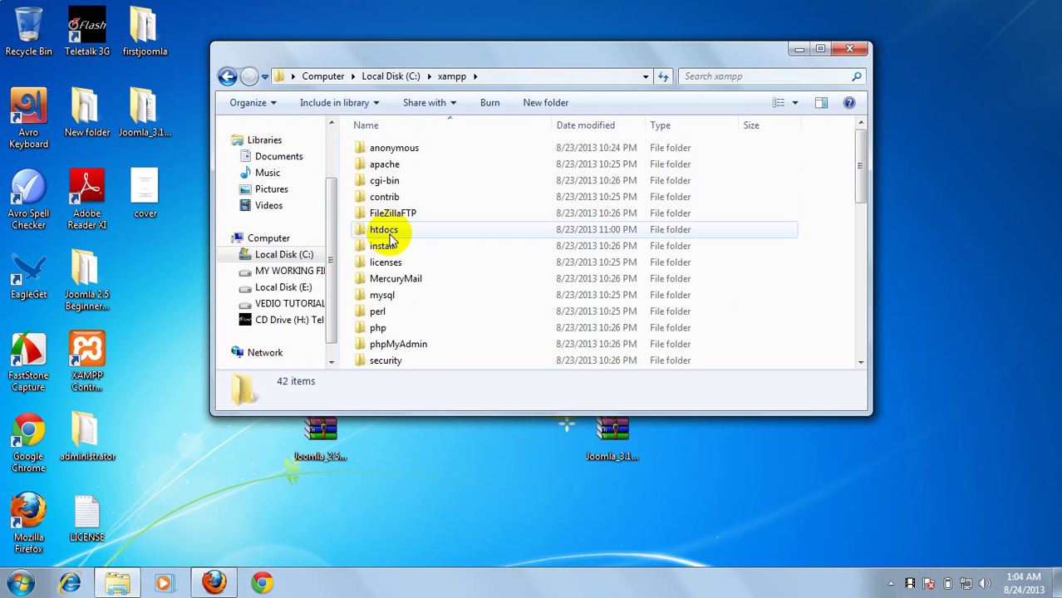
{"action": "double_click", "coordinate": [383, 231]}
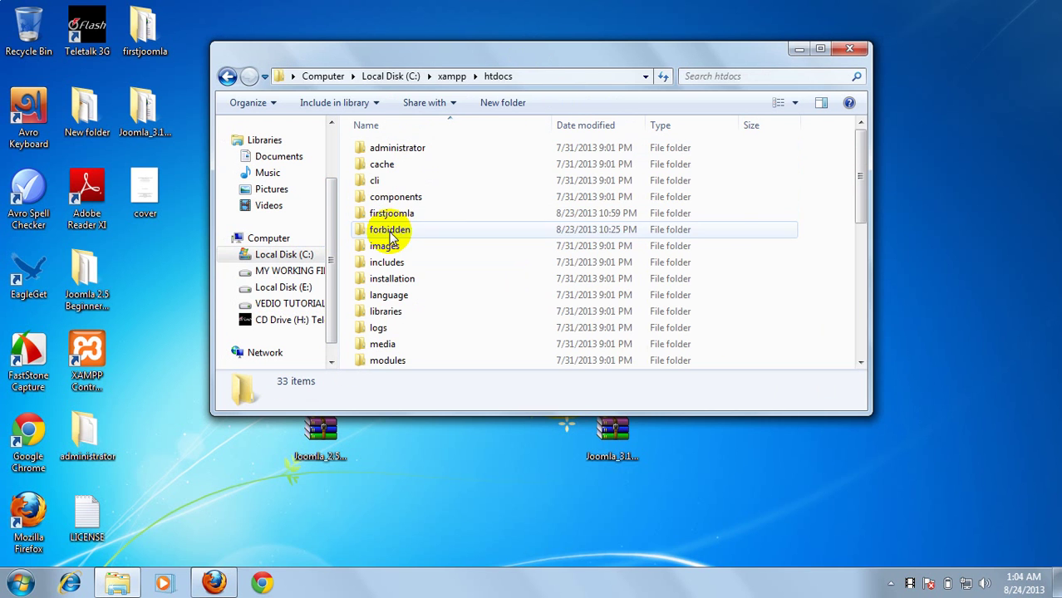
{"action": "left_click_drag", "start_coordinate": [578, 63], "coordinate": [640, 88]}
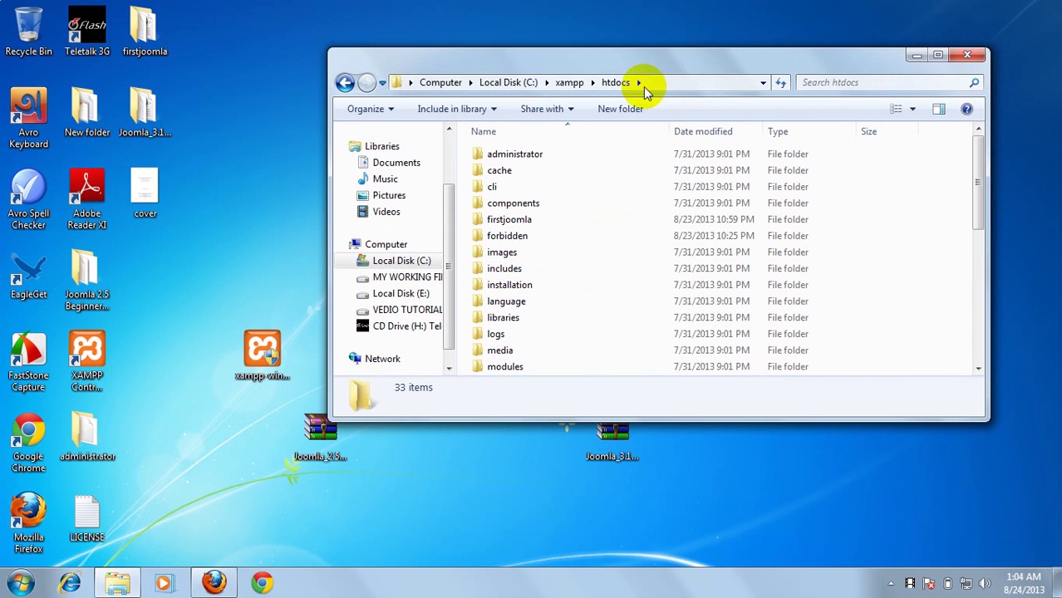
{"action": "left_click", "coordinate": [216, 581]}
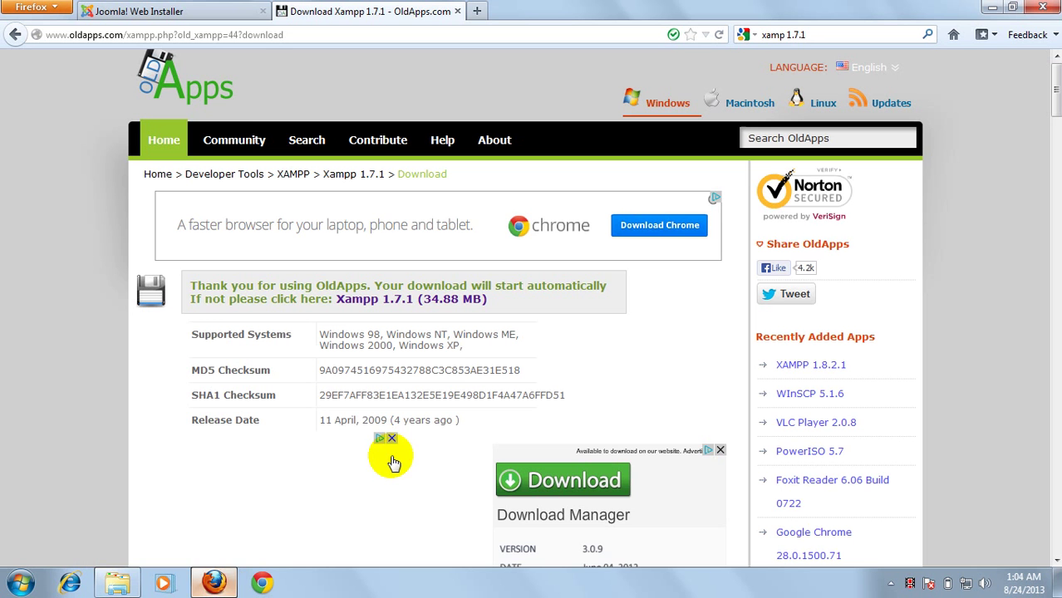
Search Google for joomla.org in a new tab and follow the Download sitelink
{"action": "left_click", "coordinate": [476, 12]}
{"action": "left_click", "coordinate": [772, 37]}
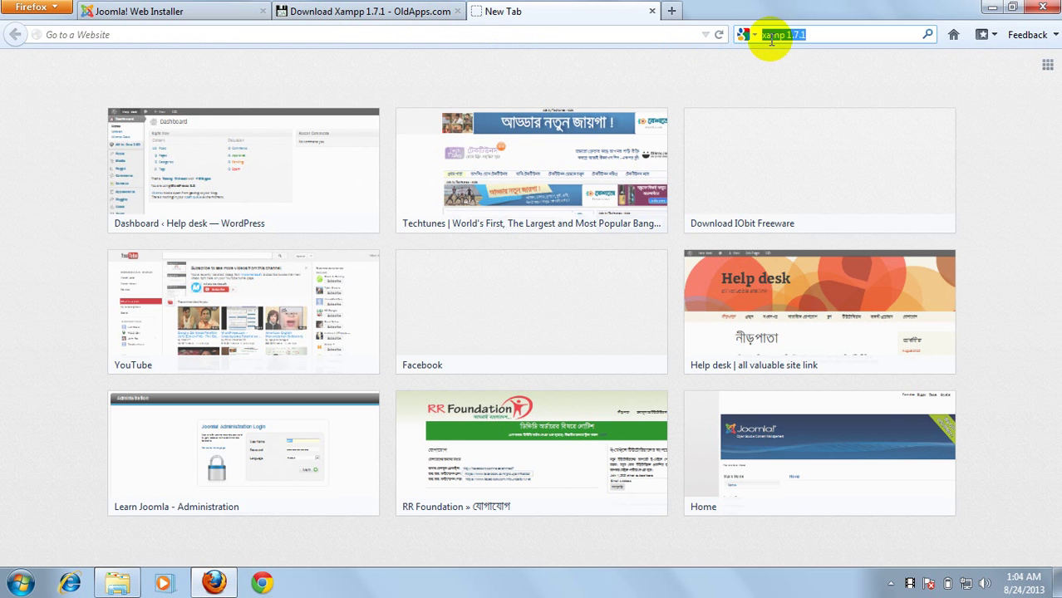
{"action": "type", "text": "joomla"}
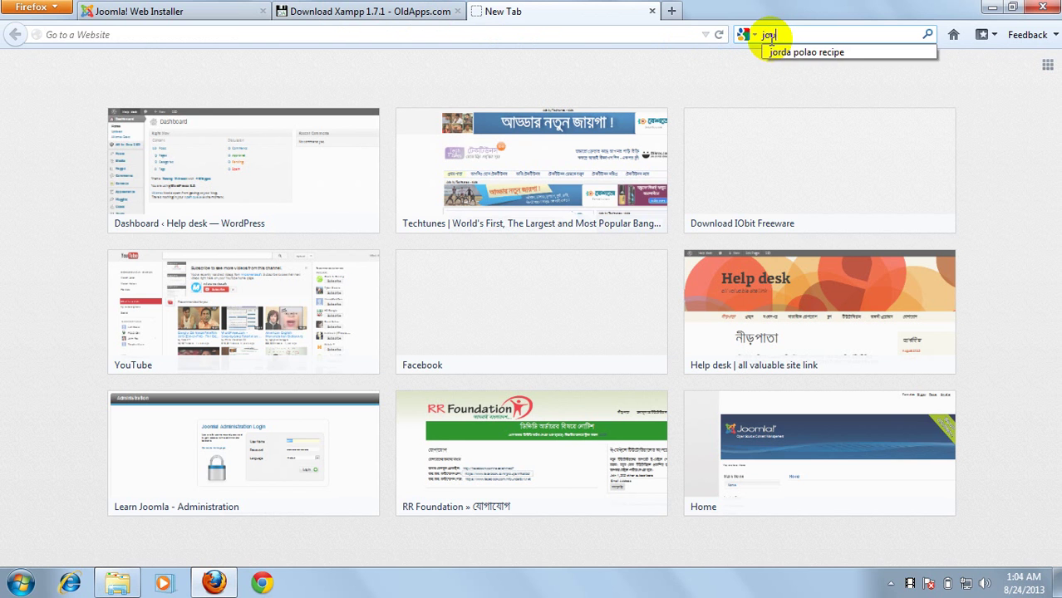
{"action": "type", "text": ".or"}
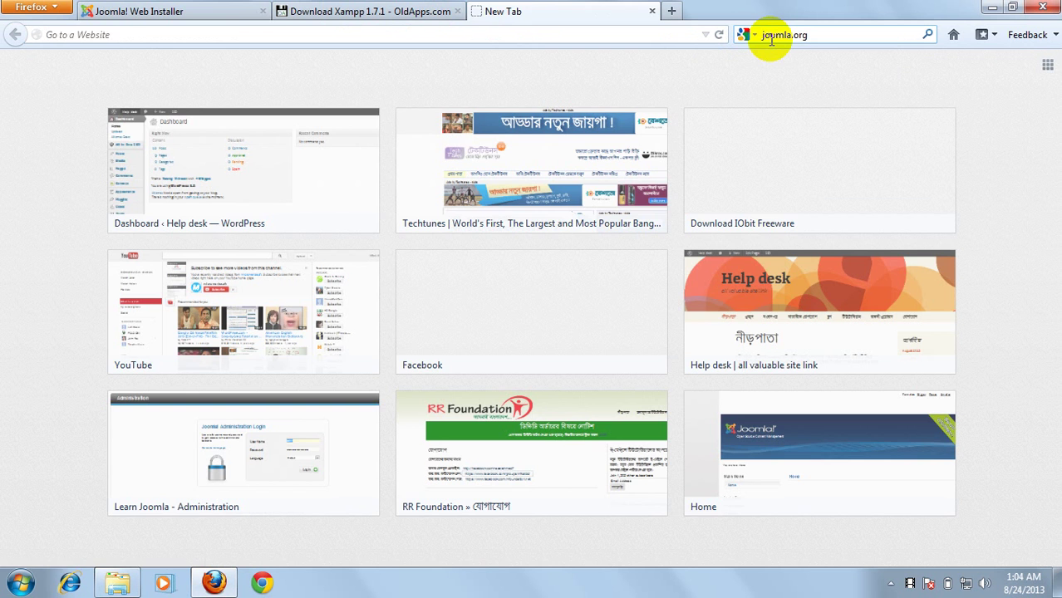
{"action": "type", "text": "g"}
{"action": "key", "text": "Return"}
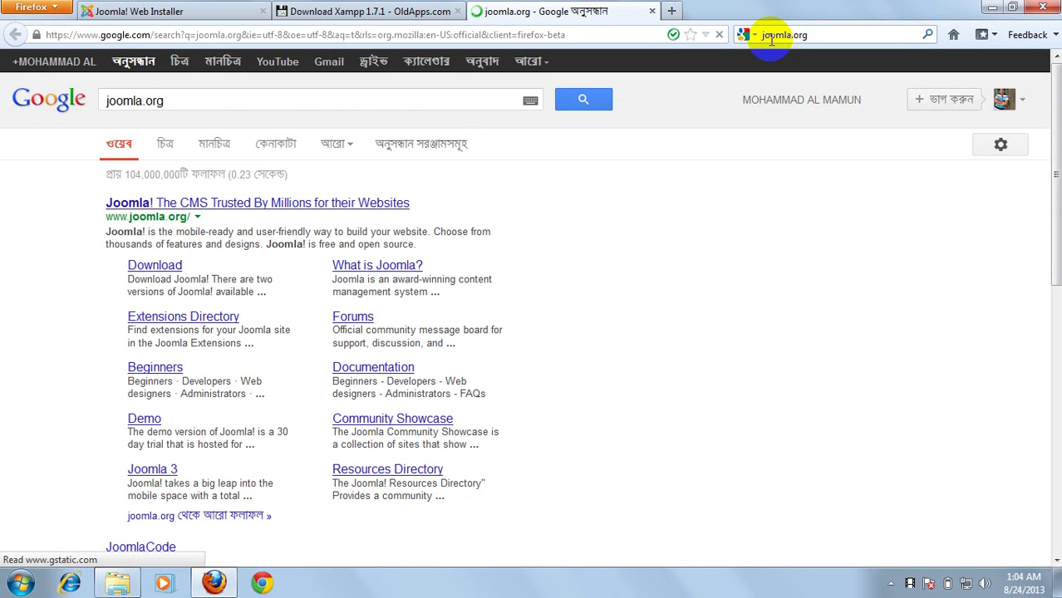
{"action": "left_click", "coordinate": [151, 265]}
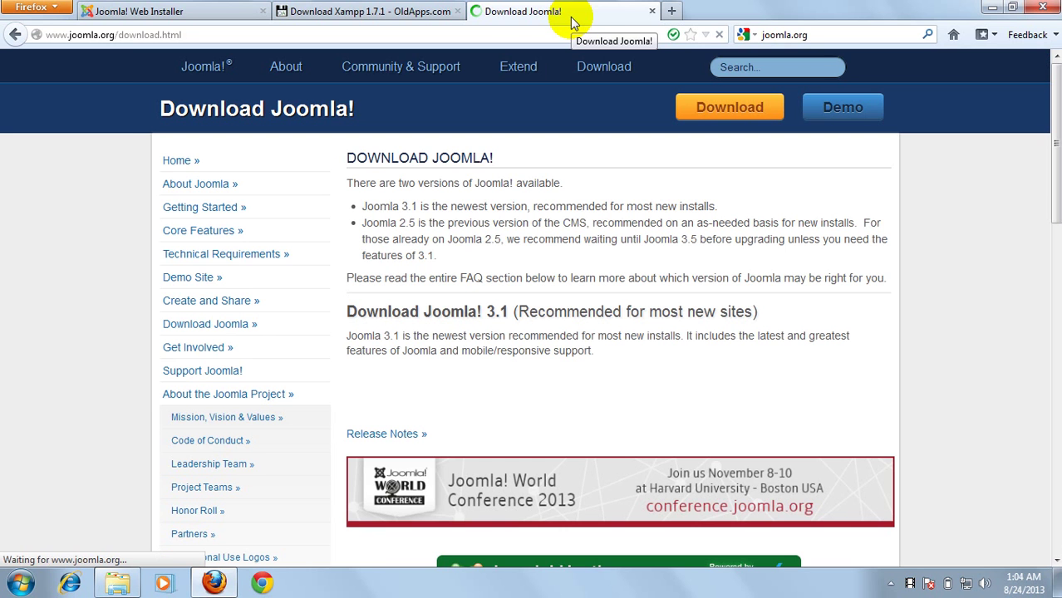
Scroll to the Download Joomla! 2.5.x section, then minimize Firefox
{"action": "left_click_drag", "start_coordinate": [1053, 127], "coordinate": [1050, 257]}
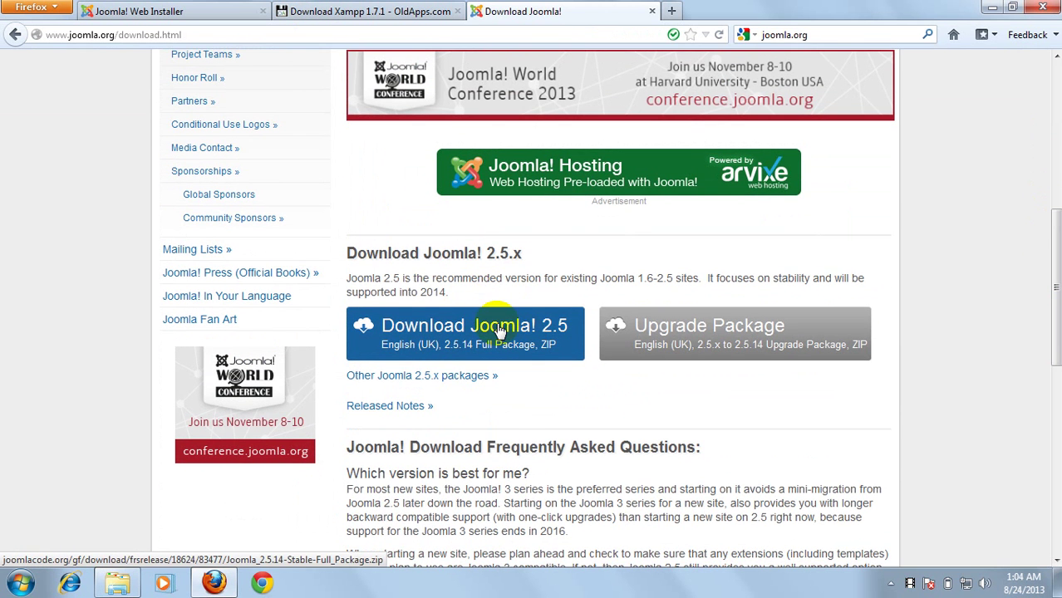
{"action": "left_click", "coordinate": [992, 7]}
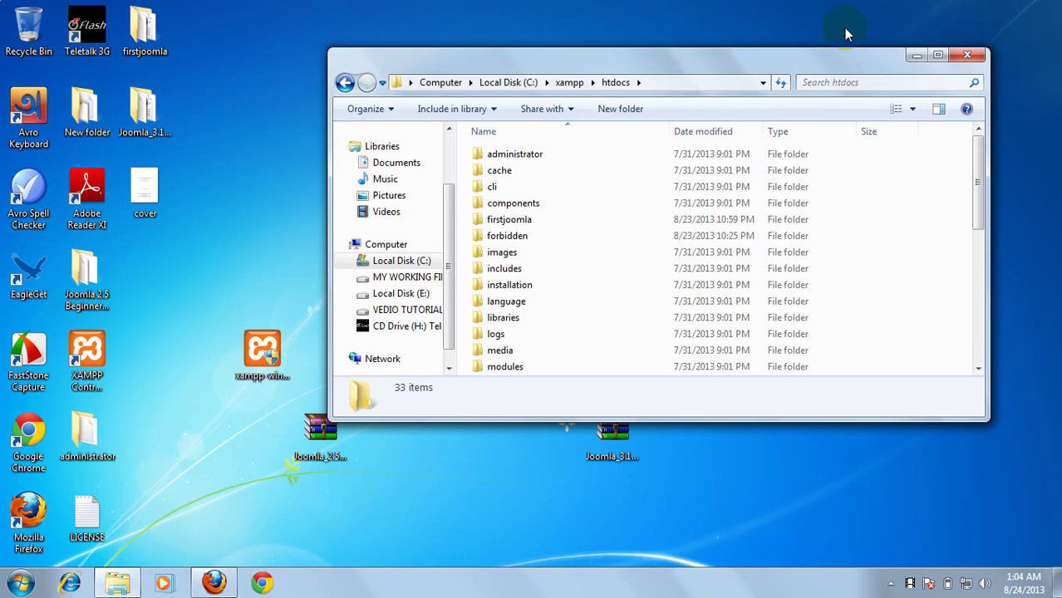
Inspect htdocs and the firstjoomla folder, close Explorer, and restore the Joomla download page
{"action": "left_click_drag", "start_coordinate": [713, 64], "coordinate": [739, 65]}
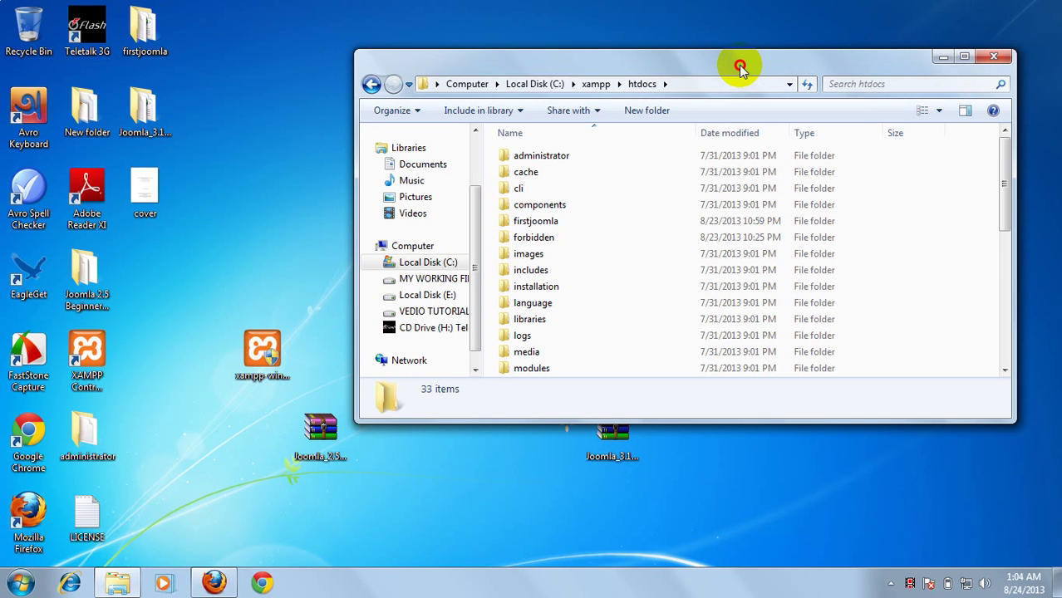
{"action": "right_click", "coordinate": [233, 187]}
{"action": "left_click", "coordinate": [265, 237]}
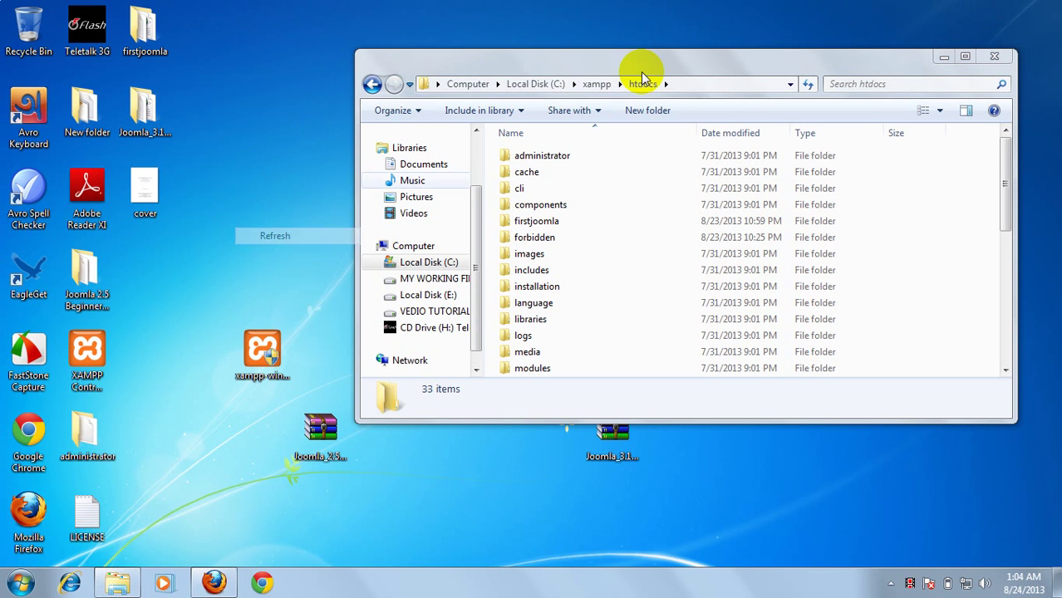
{"action": "left_click_drag", "start_coordinate": [621, 47], "coordinate": [569, 12]}
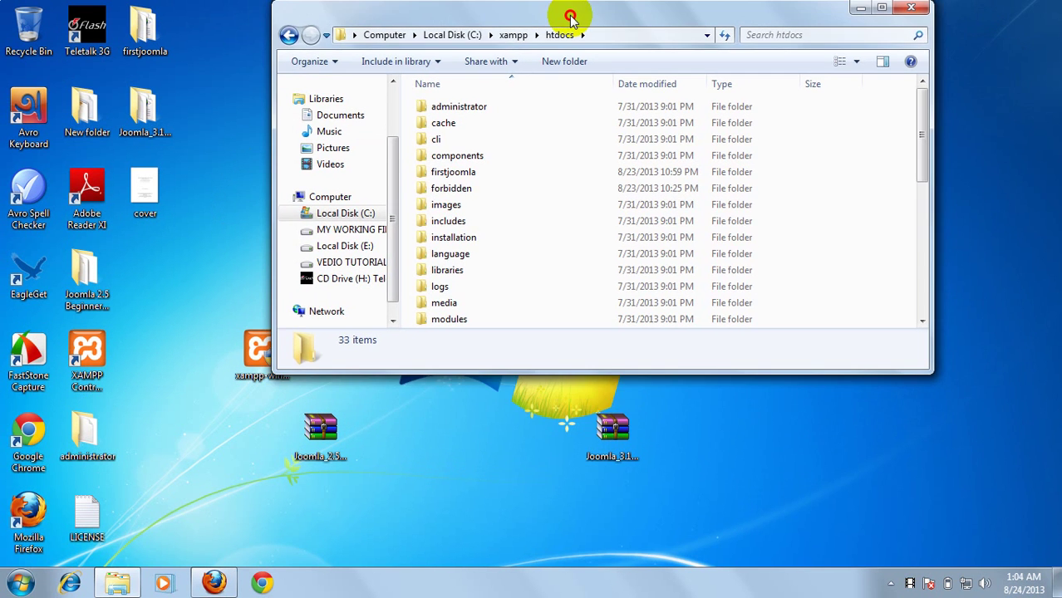
{"action": "left_click", "coordinate": [424, 490]}
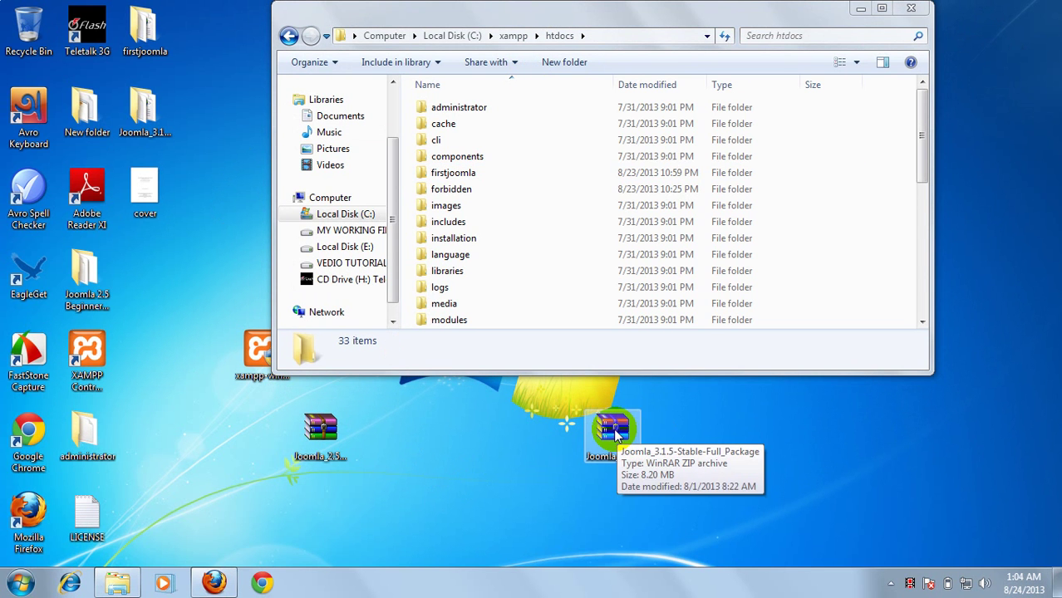
{"action": "right_click", "coordinate": [615, 430]}
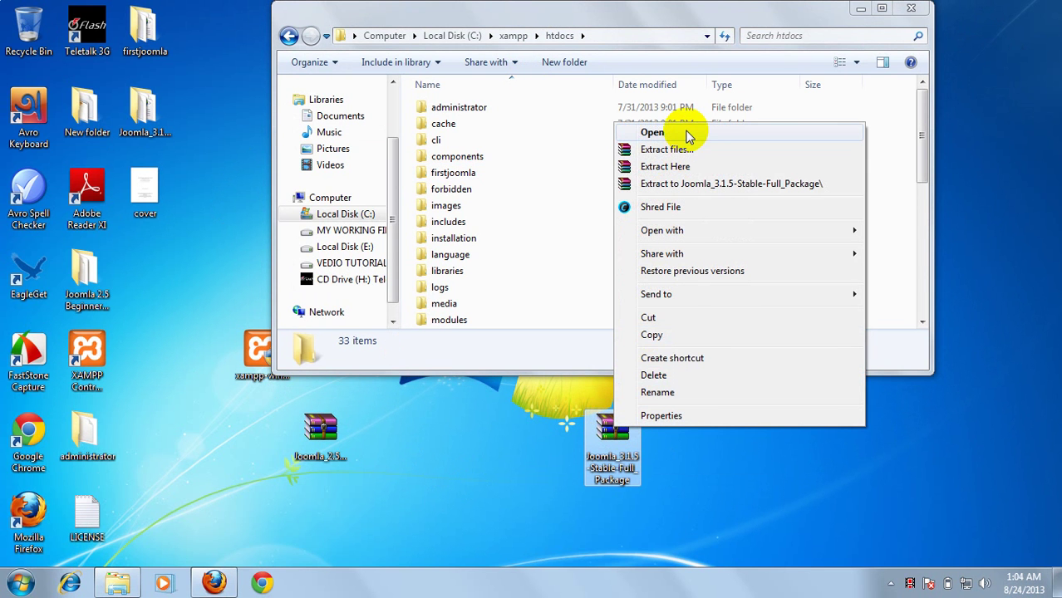
{"action": "left_click", "coordinate": [659, 483]}
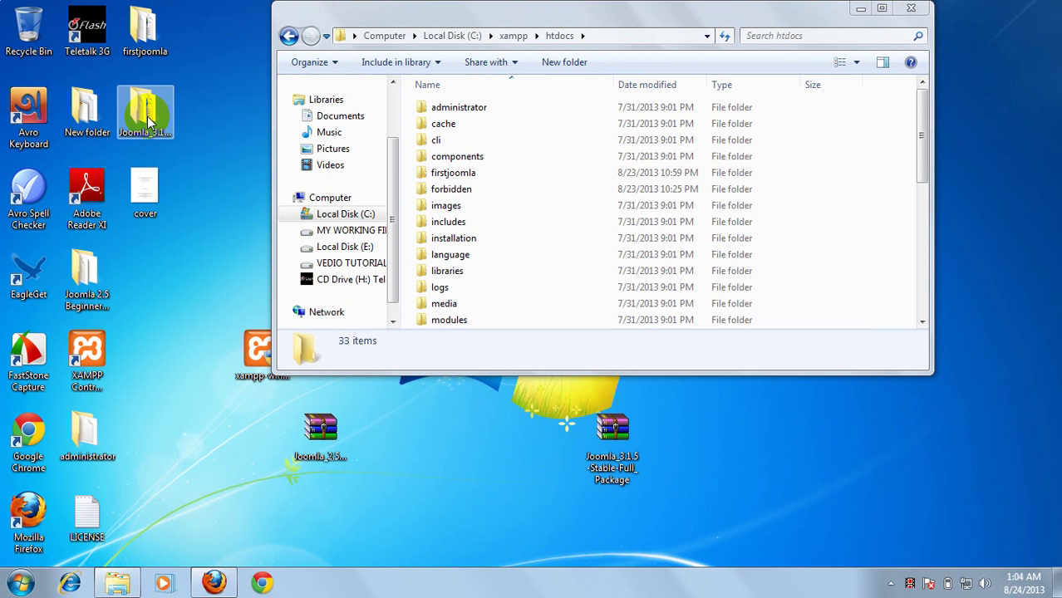
{"action": "left_click_drag", "start_coordinate": [611, 22], "coordinate": [559, 24]}
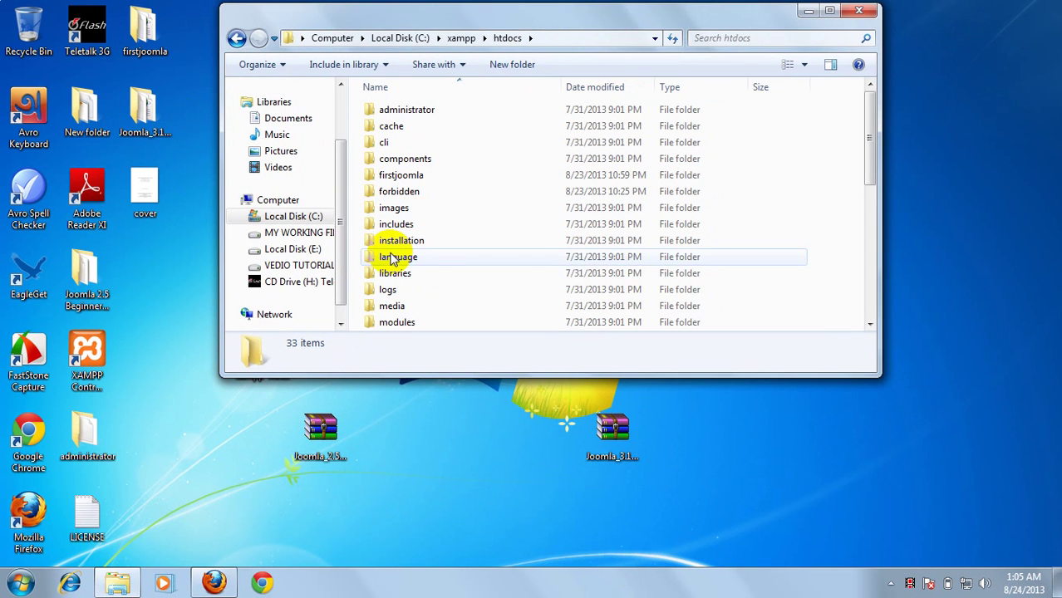
{"action": "left_click_drag", "start_coordinate": [870, 160], "coordinate": [866, 121]}
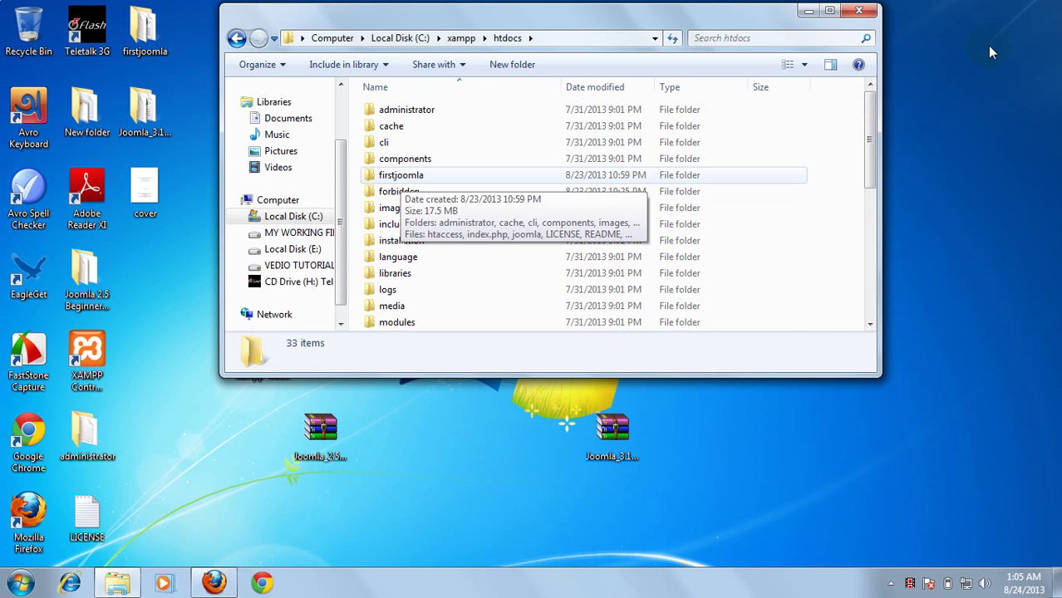
{"action": "left_click", "coordinate": [859, 10]}
{"action": "left_click", "coordinate": [211, 584]}
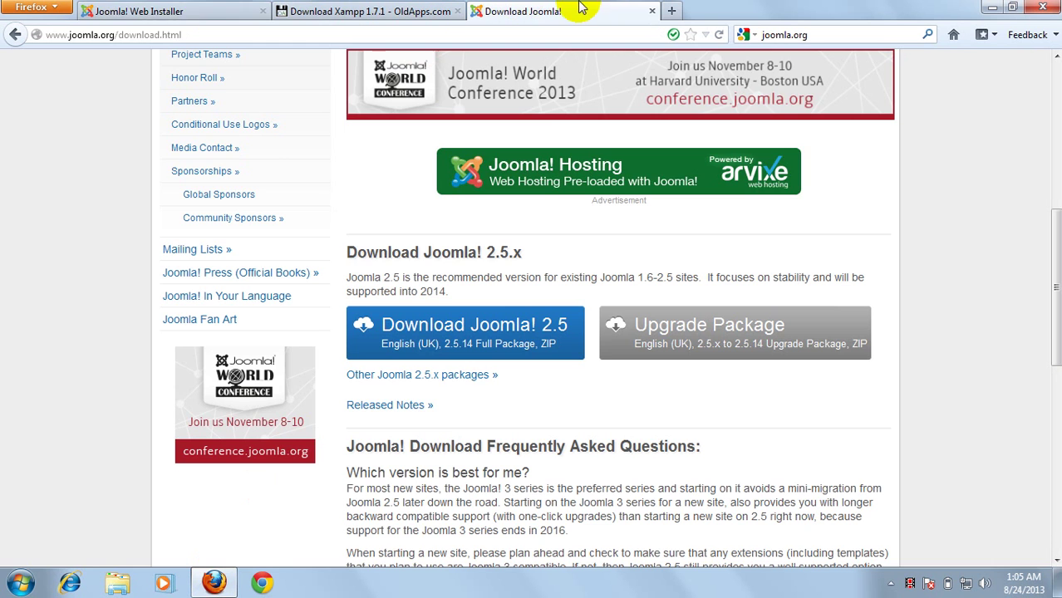
Change the Web Installer tab's address to localhost/firstjoomla to load the Joomla 2.5.14 installer
{"action": "left_click", "coordinate": [162, 12]}
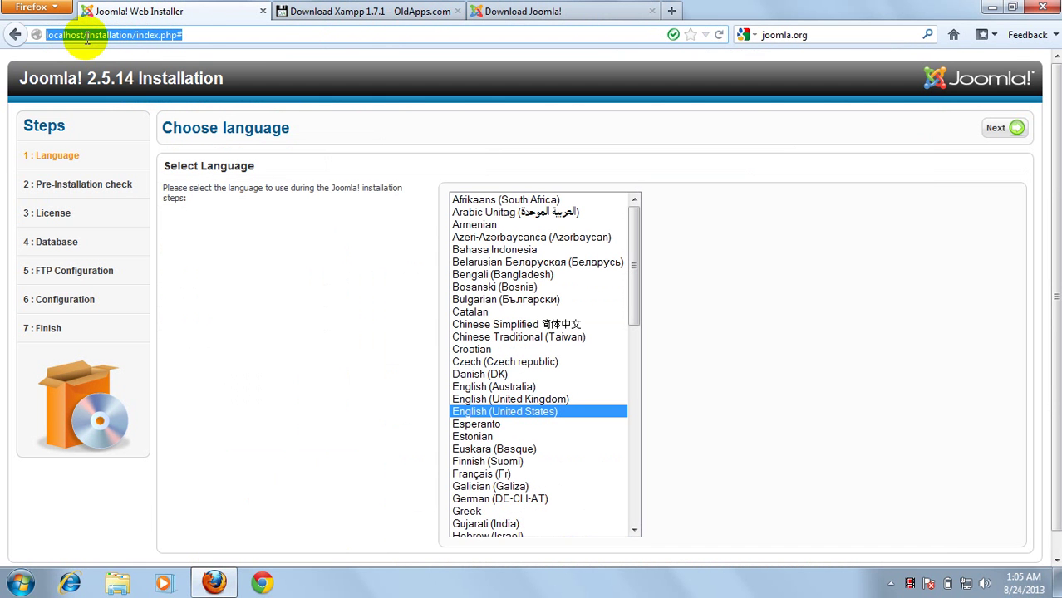
{"action": "left_click", "coordinate": [177, 35]}
{"action": "left_click_drag", "start_coordinate": [177, 35], "coordinate": [87, 35]}
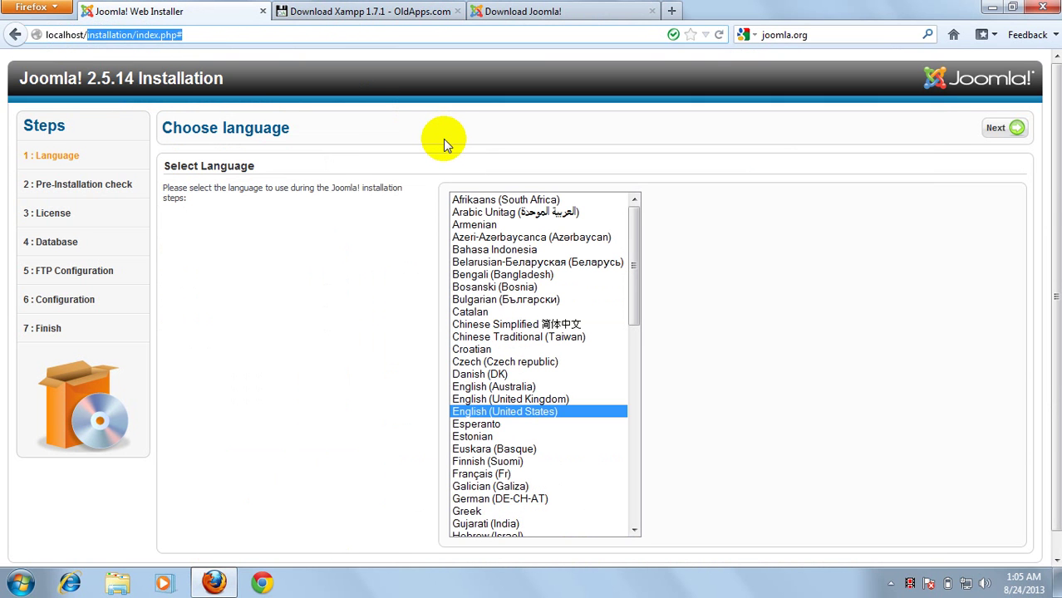
{"action": "type", "text": "firstjoomla"}
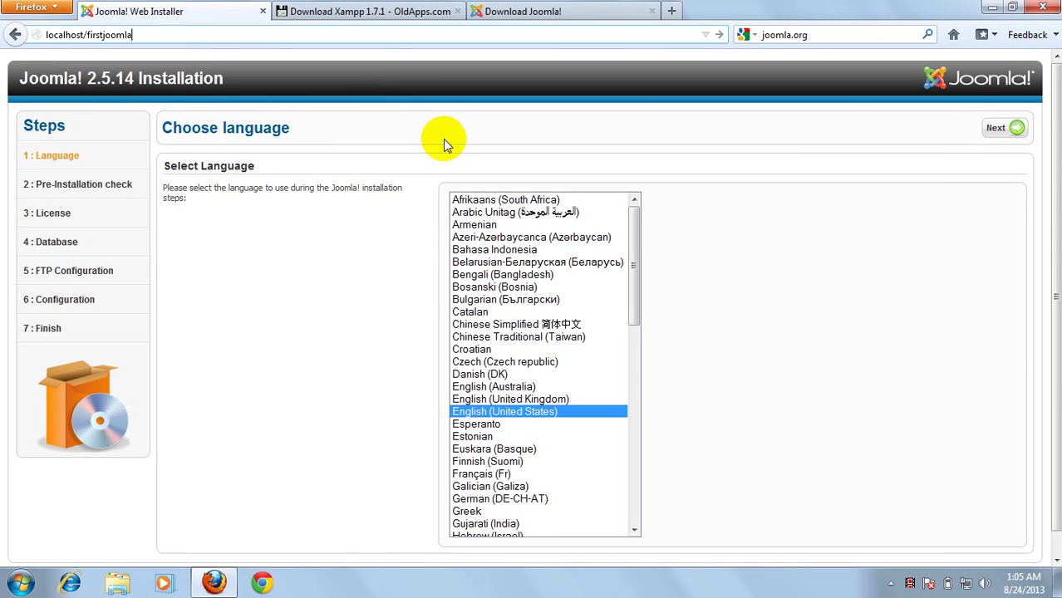
{"action": "key", "text": "Return"}
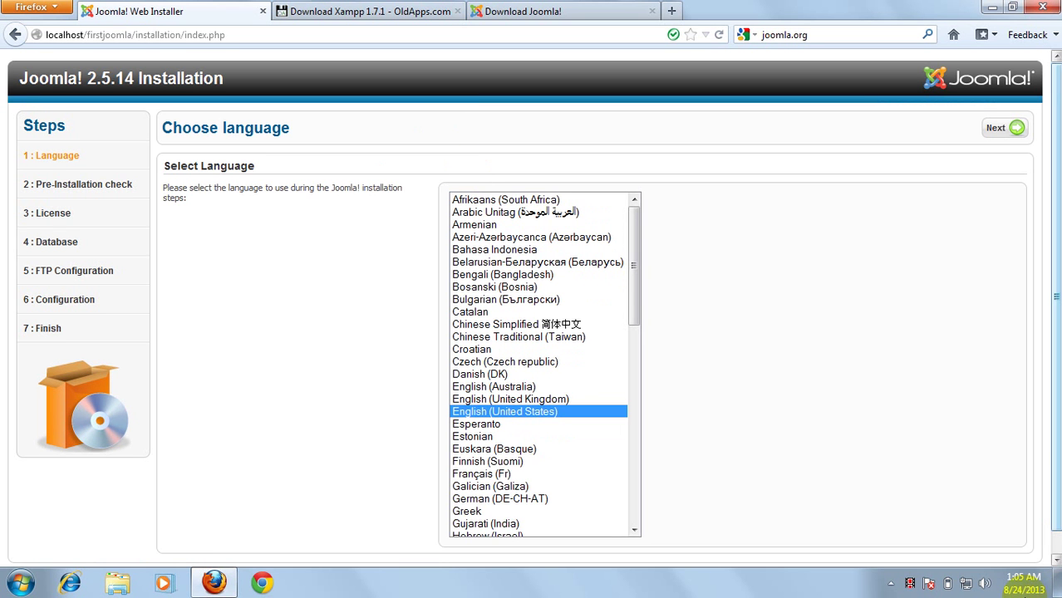
Select English (United States) in the language list and continue to the Pre-Installation Check
{"action": "left_click_drag", "start_coordinate": [1053, 228], "coordinate": [1055, 339]}
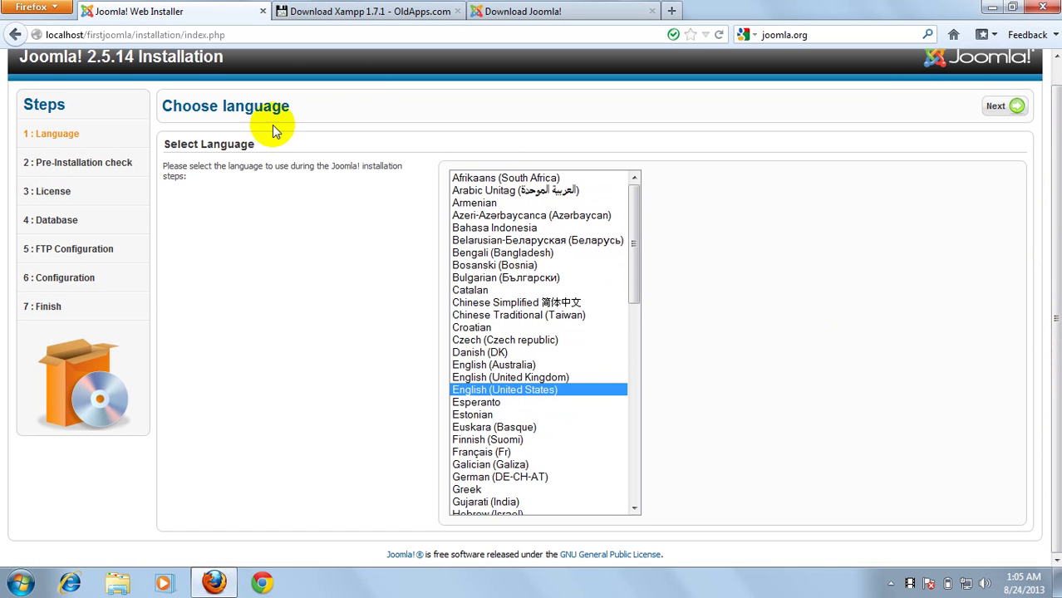
{"action": "scroll", "coordinate": [344, 270], "scroll_direction": "up", "scroll_amount": 1}
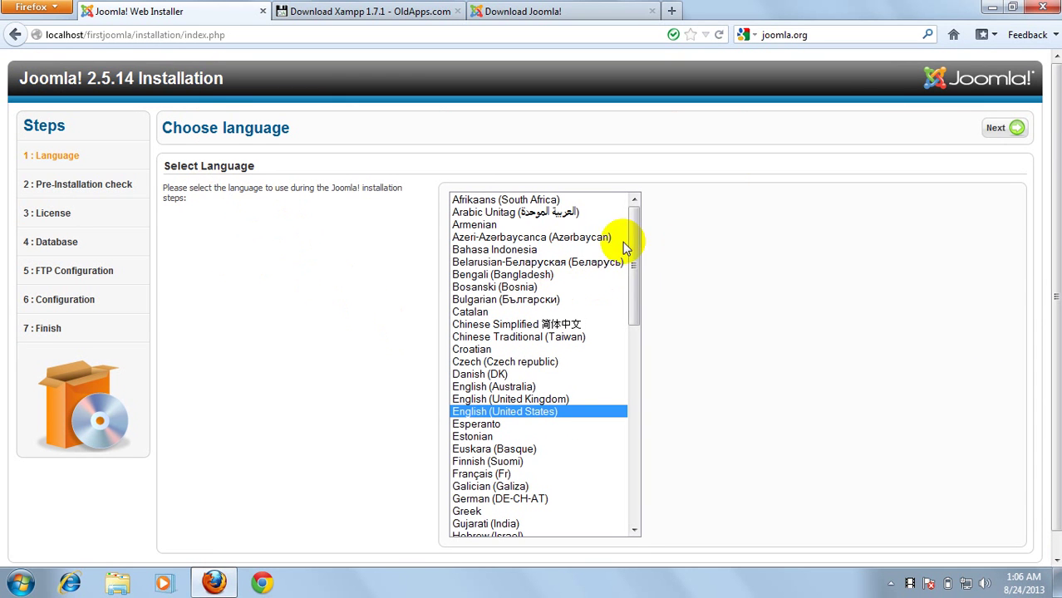
{"action": "left_click_drag", "start_coordinate": [636, 237], "coordinate": [629, 272]}
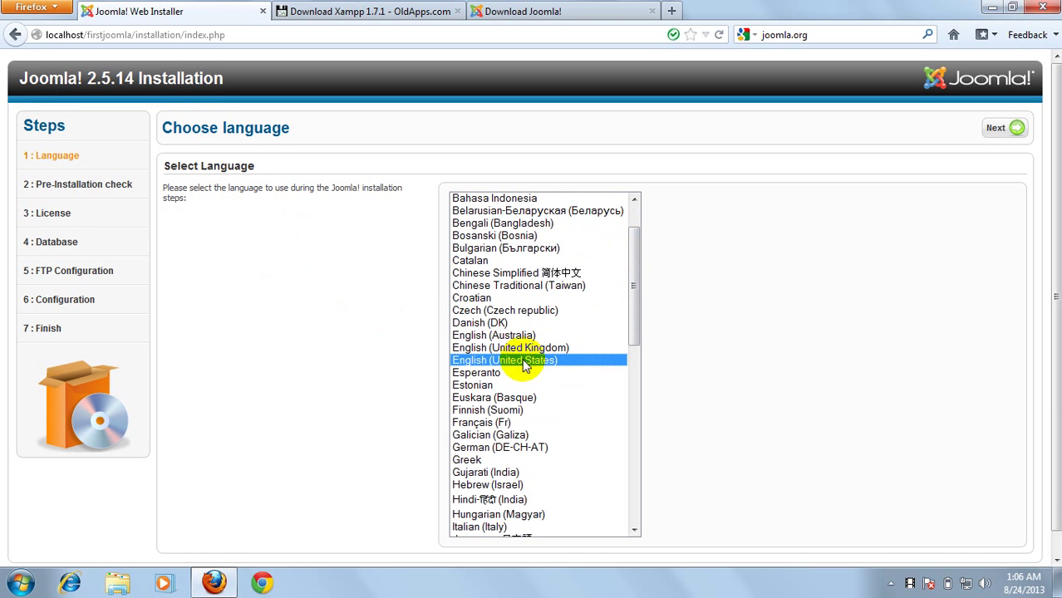
{"action": "left_click_drag", "start_coordinate": [639, 309], "coordinate": [642, 237]}
{"action": "left_click", "coordinate": [469, 275]}
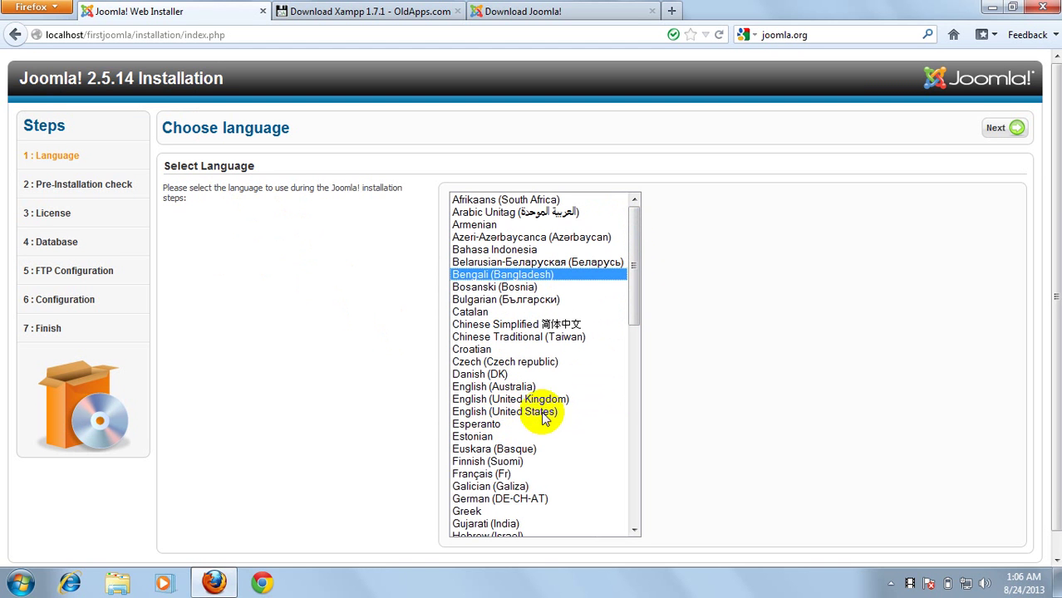
{"action": "left_click", "coordinate": [523, 411]}
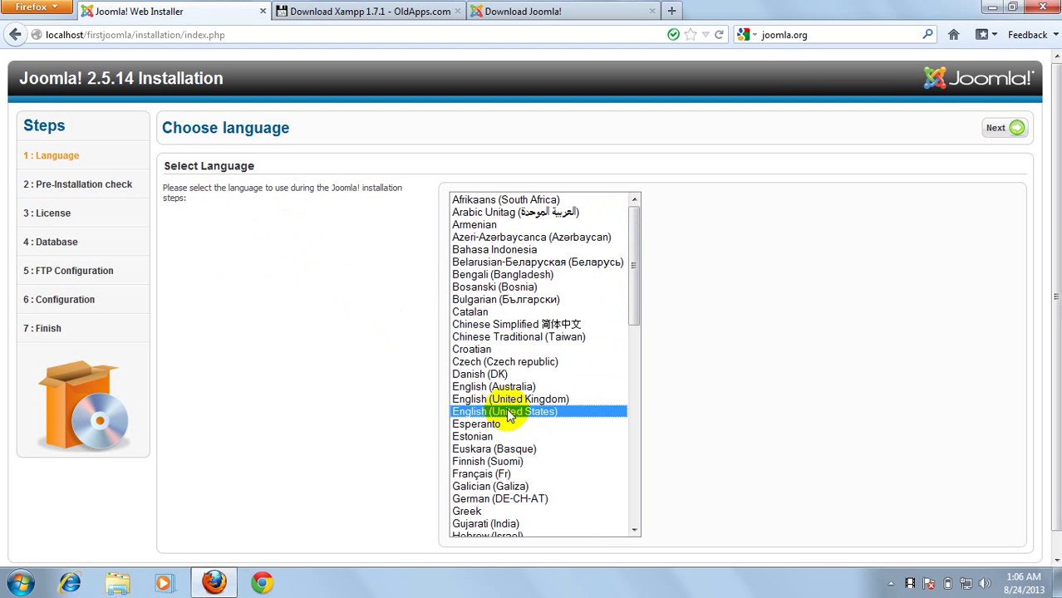
{"action": "left_click", "coordinate": [994, 133]}
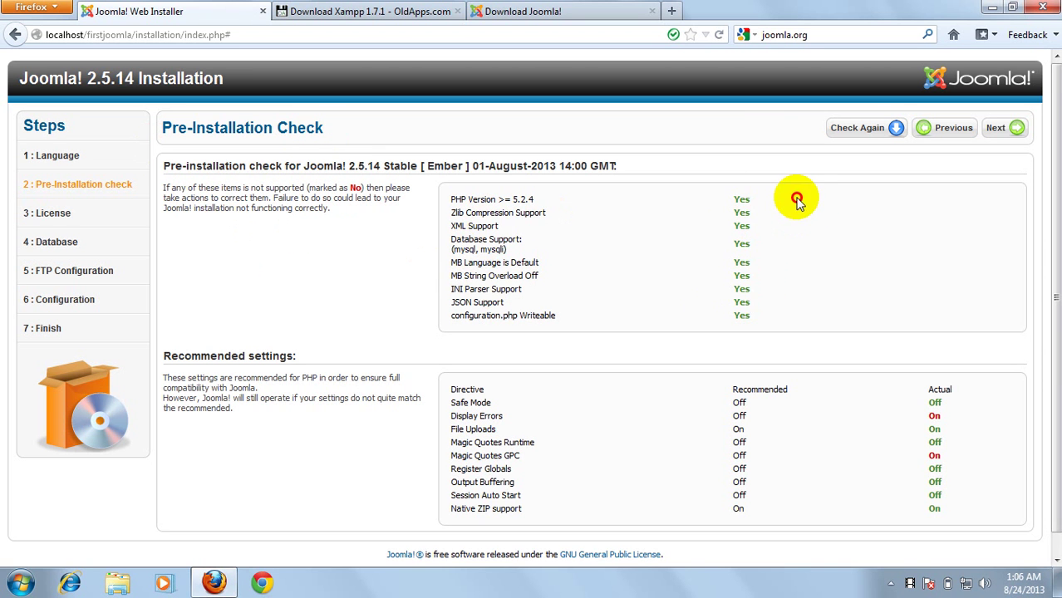
Review the passing requirement rows, including PHP Version, and continue to the GNU GPL License step
{"action": "left_click_drag", "start_coordinate": [799, 201], "coordinate": [711, 190]}
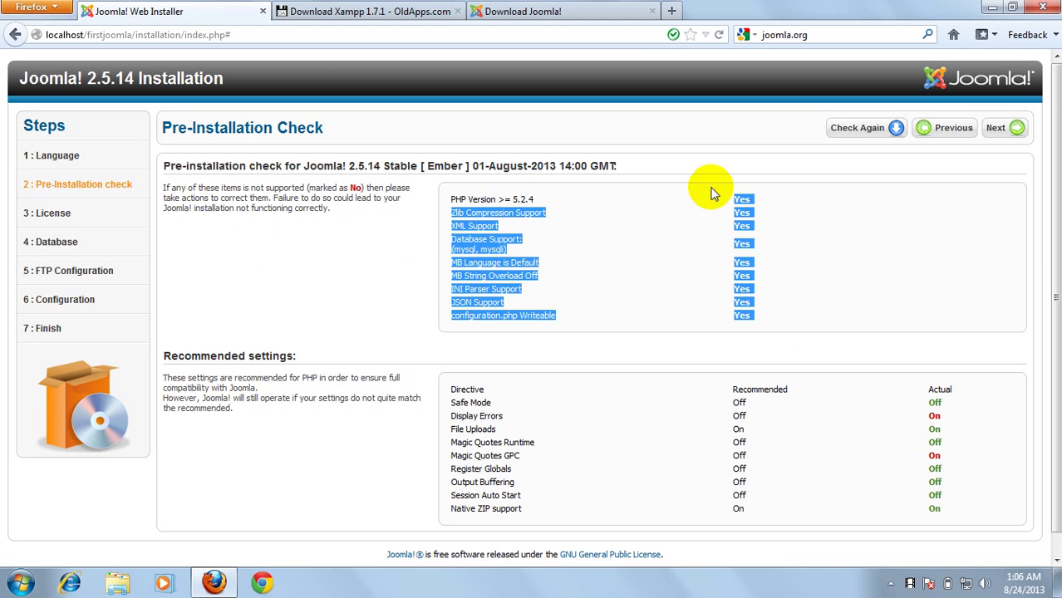
{"action": "left_click", "coordinate": [471, 202]}
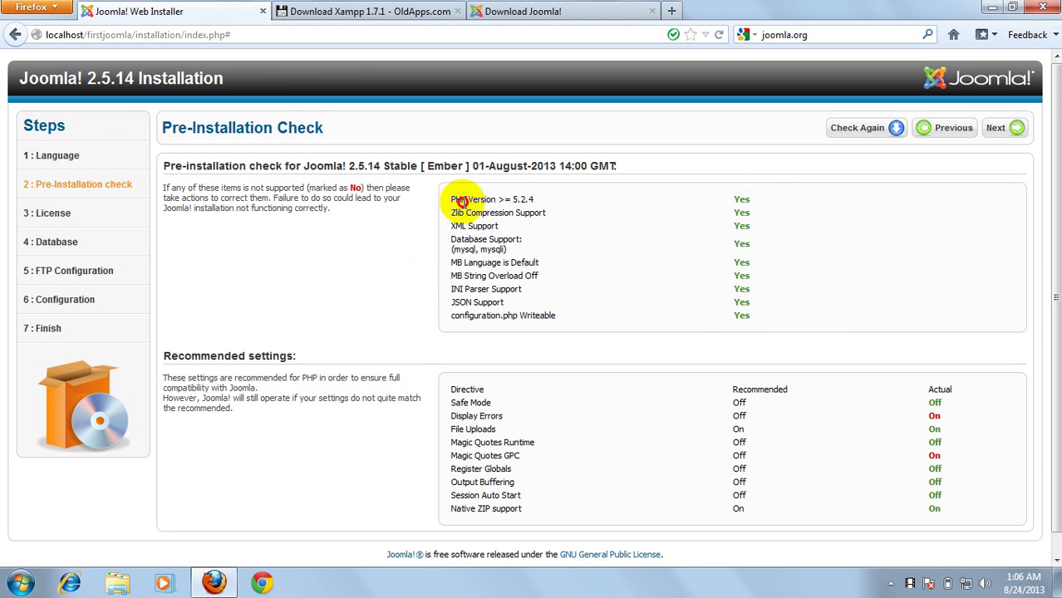
{"action": "left_click_drag", "start_coordinate": [450, 200], "coordinate": [508, 249]}
{"action": "left_click", "coordinate": [509, 249]}
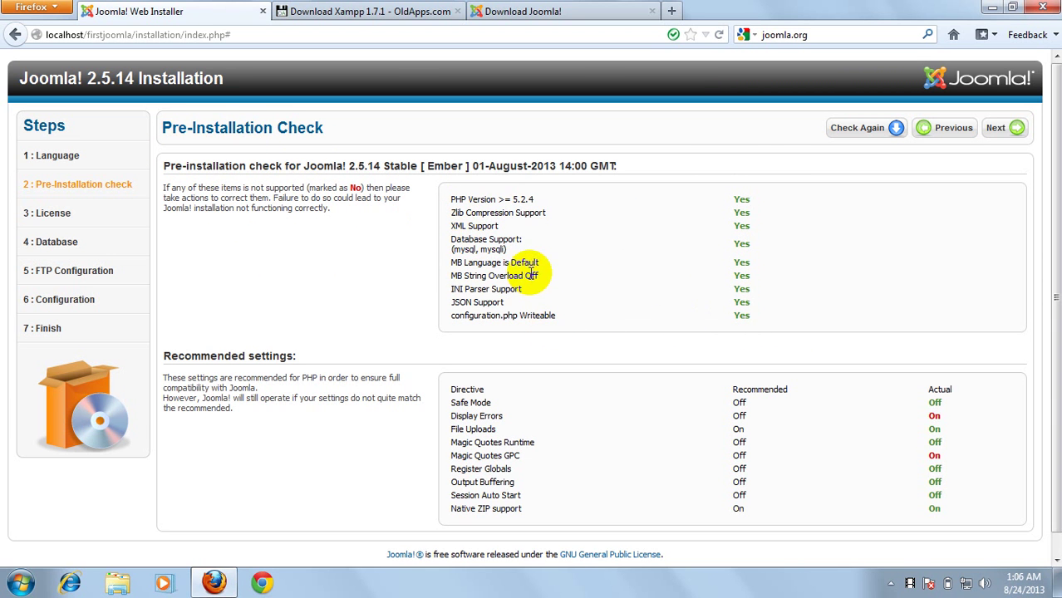
{"action": "left_click", "coordinate": [1005, 129]}
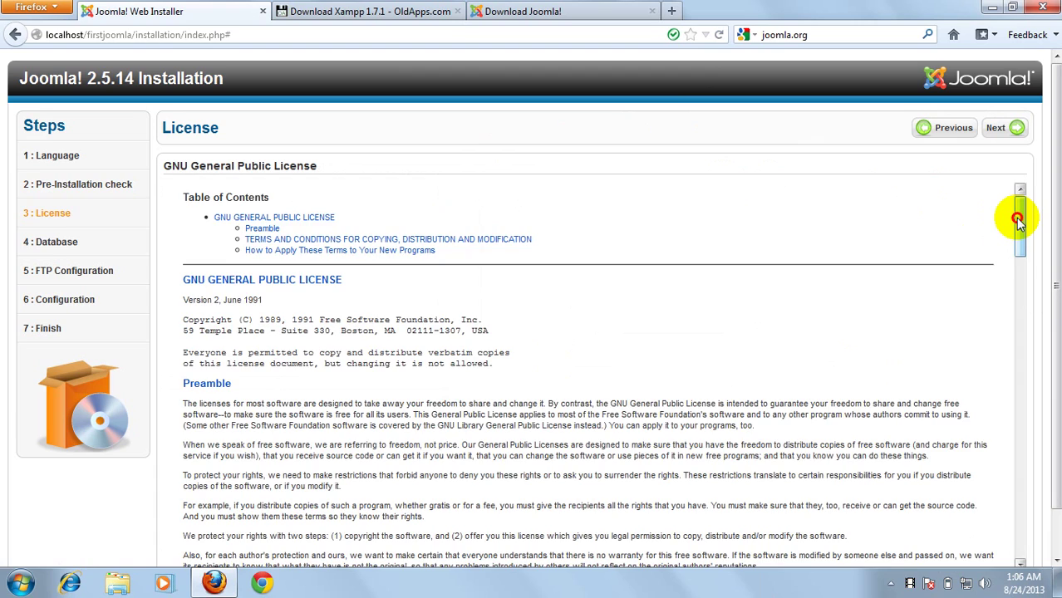
Scroll through the GNU General Public License and accept it to reach Database Configuration
{"action": "left_click_drag", "start_coordinate": [1018, 218], "coordinate": [1019, 194]}
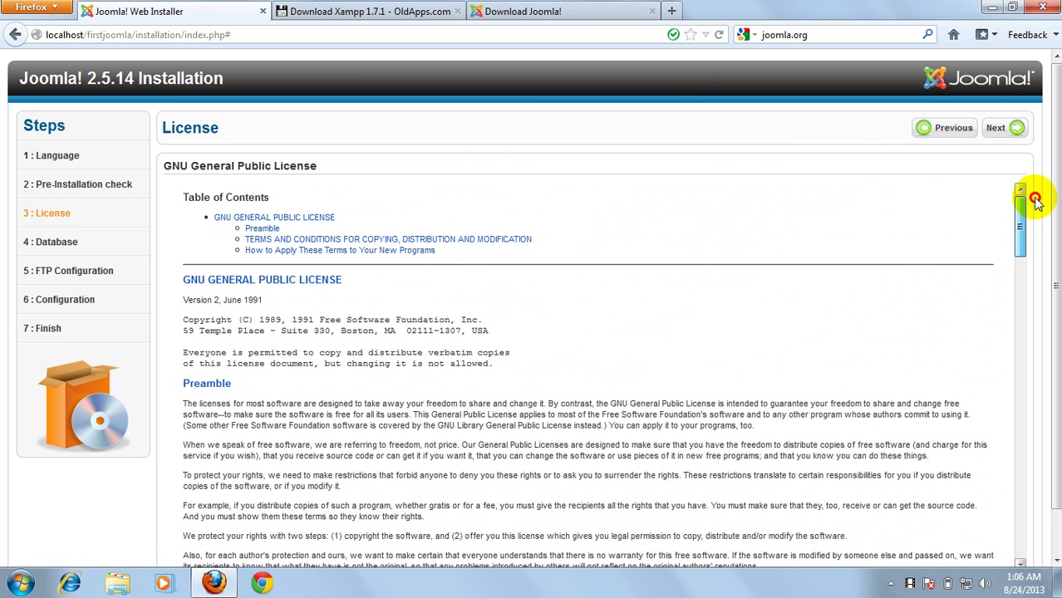
{"action": "left_click", "coordinate": [997, 129]}
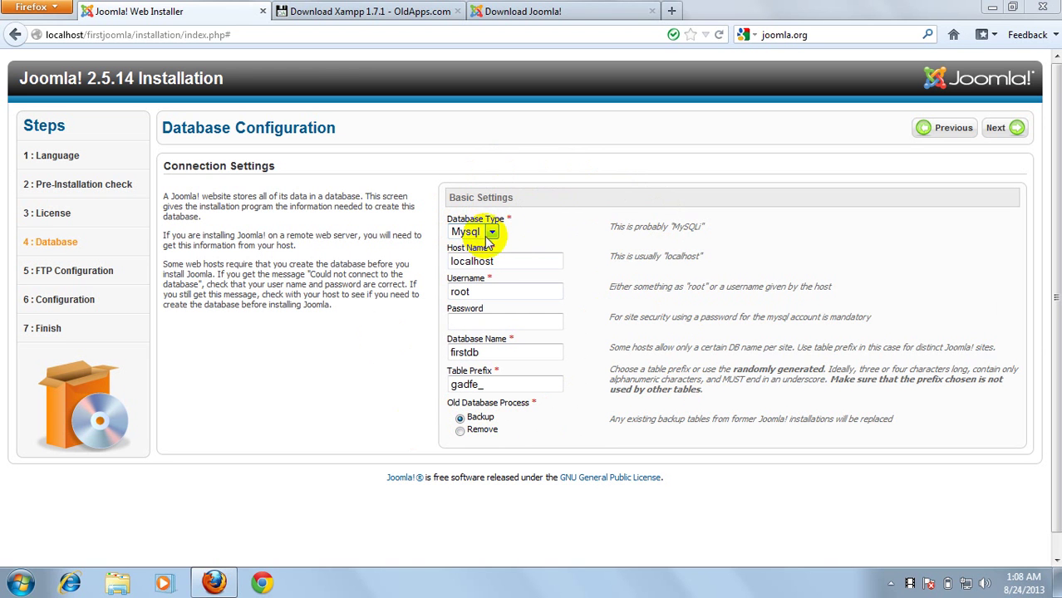
Keep Mysql as the database type, localhost as host name and root as username
{"action": "left_click", "coordinate": [488, 233]}
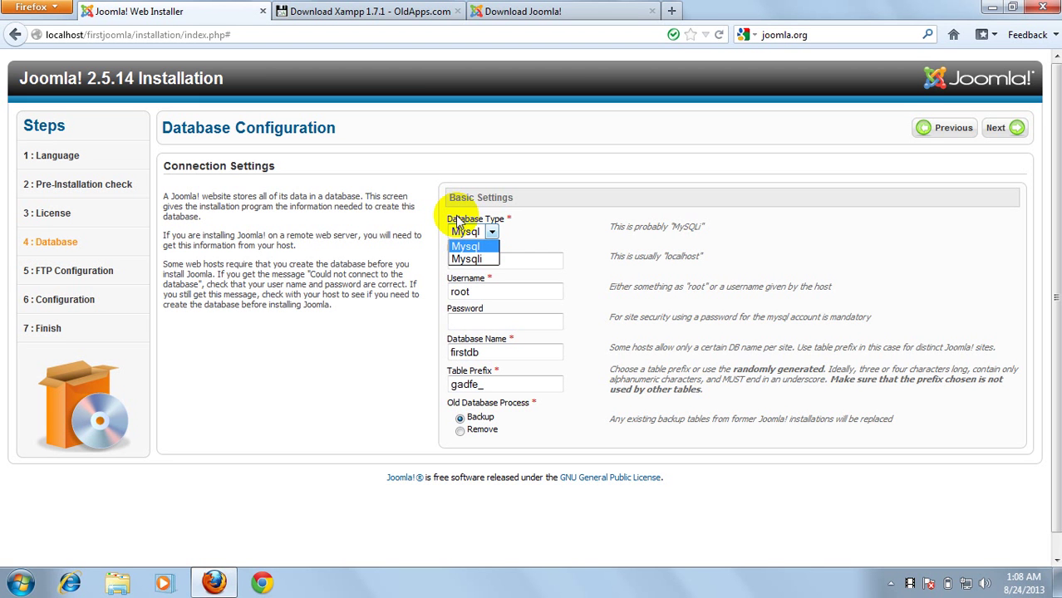
{"action": "left_click", "coordinate": [465, 246]}
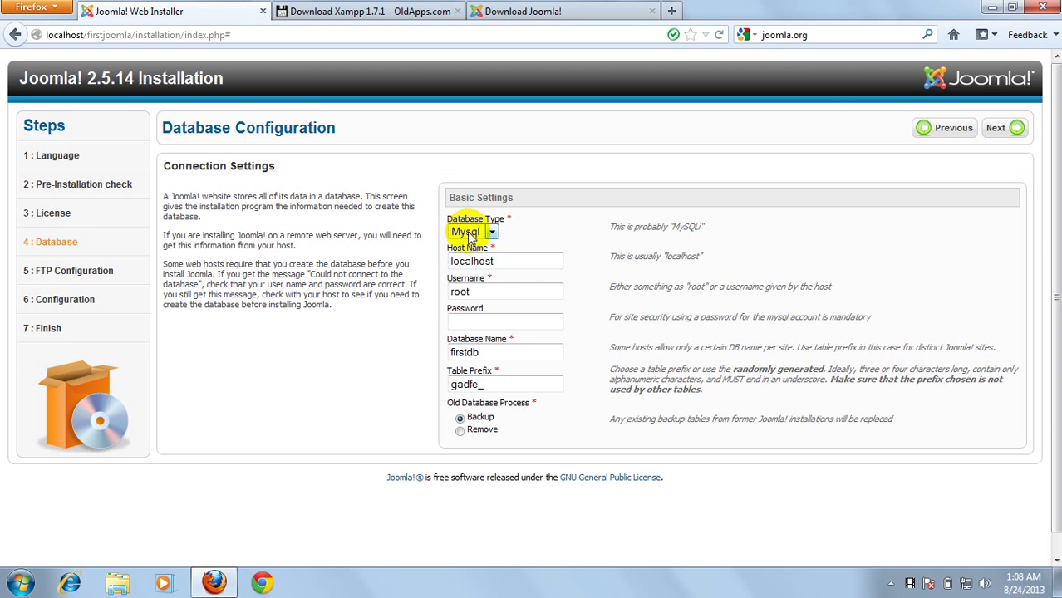
{"action": "left_click", "coordinate": [505, 257]}
{"action": "left_click_drag", "start_coordinate": [505, 257], "coordinate": [377, 258]}
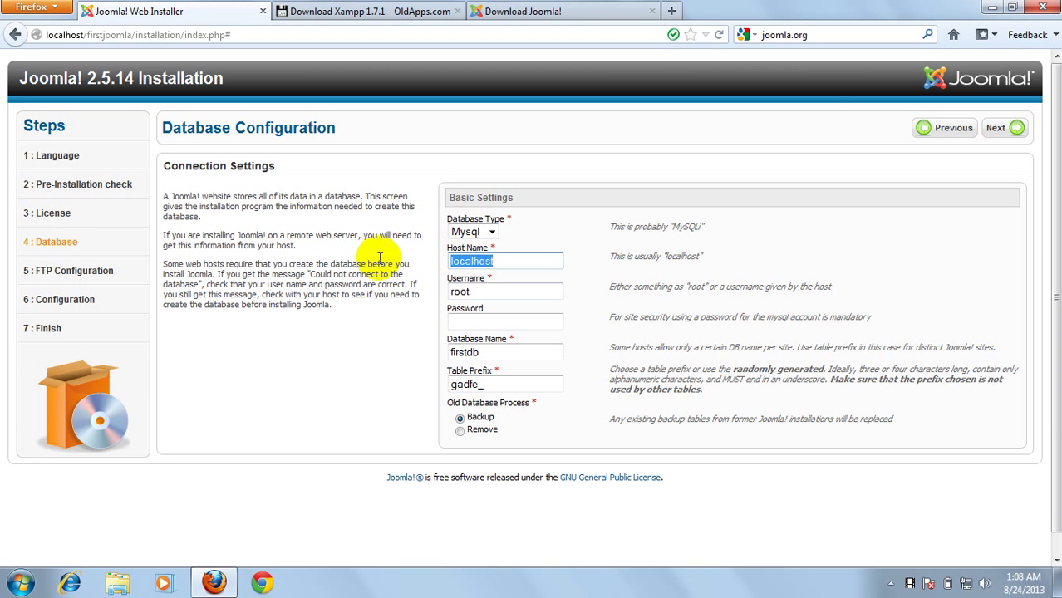
{"action": "left_click", "coordinate": [515, 266]}
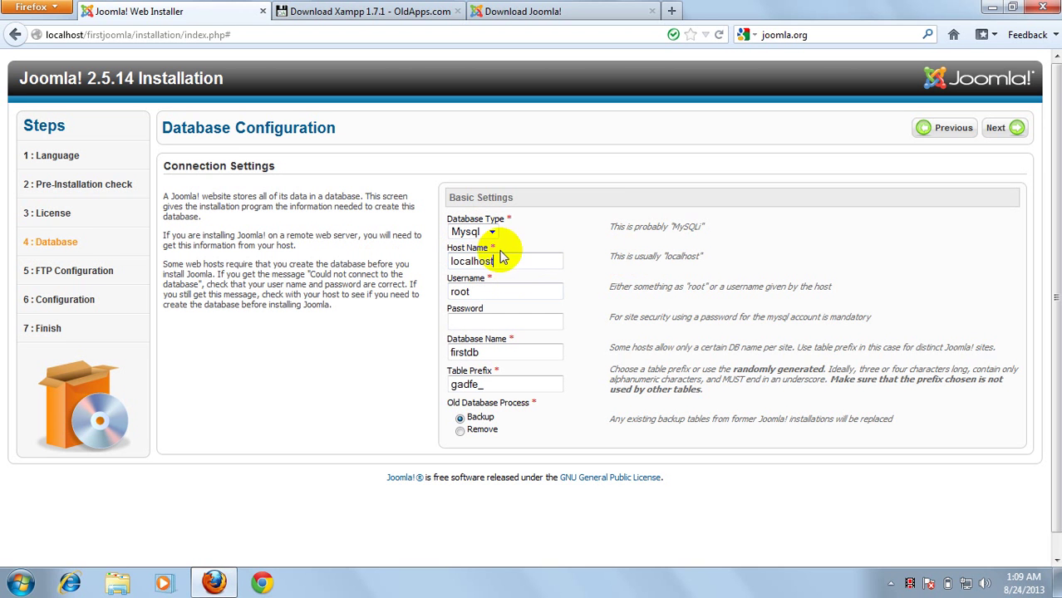
{"action": "left_click_drag", "start_coordinate": [503, 259], "coordinate": [450, 261]}
{"action": "left_click", "coordinate": [554, 260]}
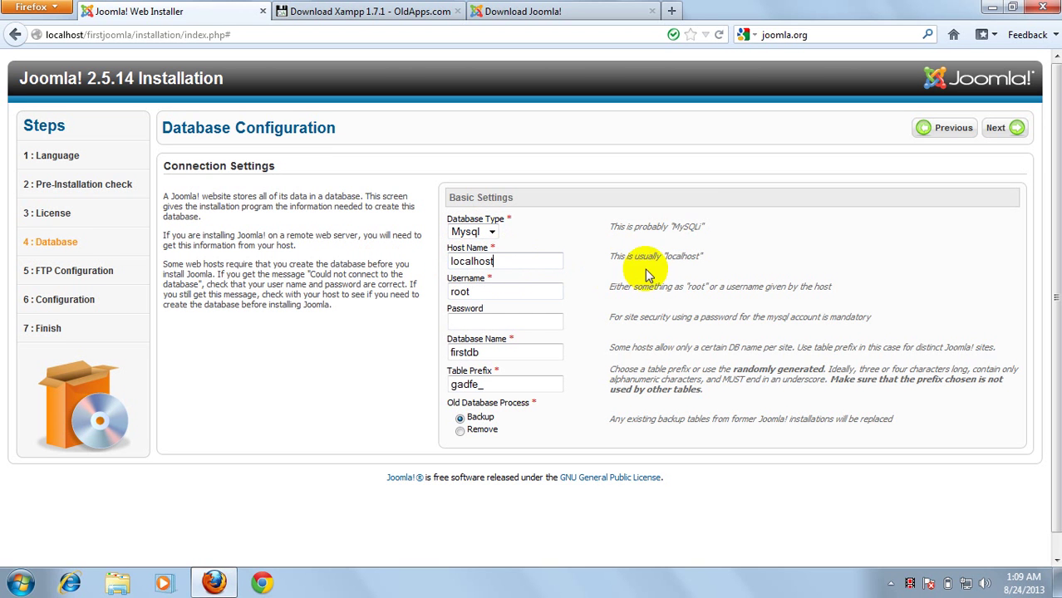
{"action": "left_click_drag", "start_coordinate": [486, 290], "coordinate": [441, 289]}
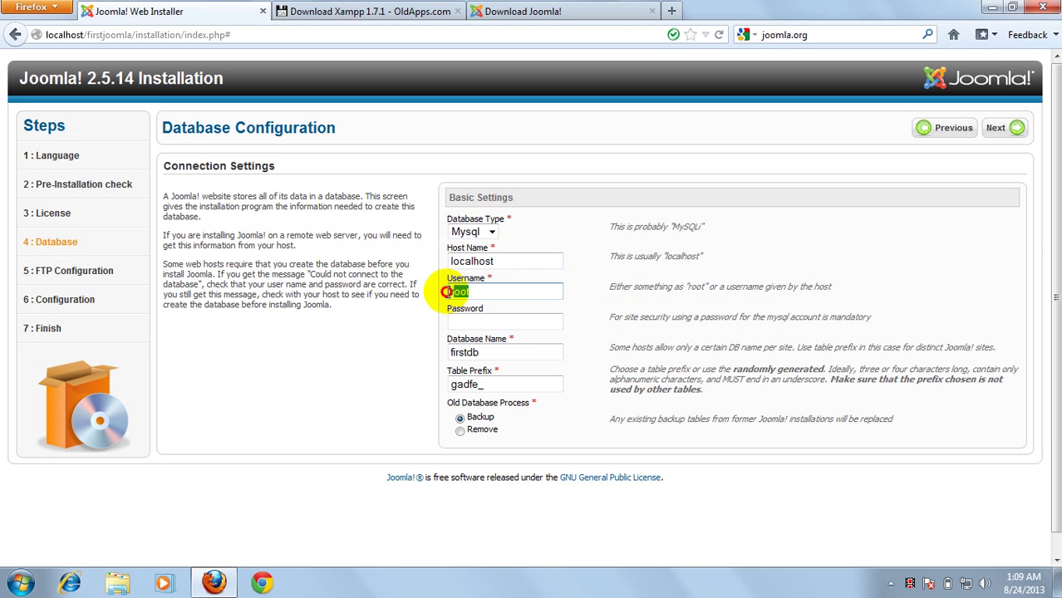
{"action": "left_click", "coordinate": [472, 291]}
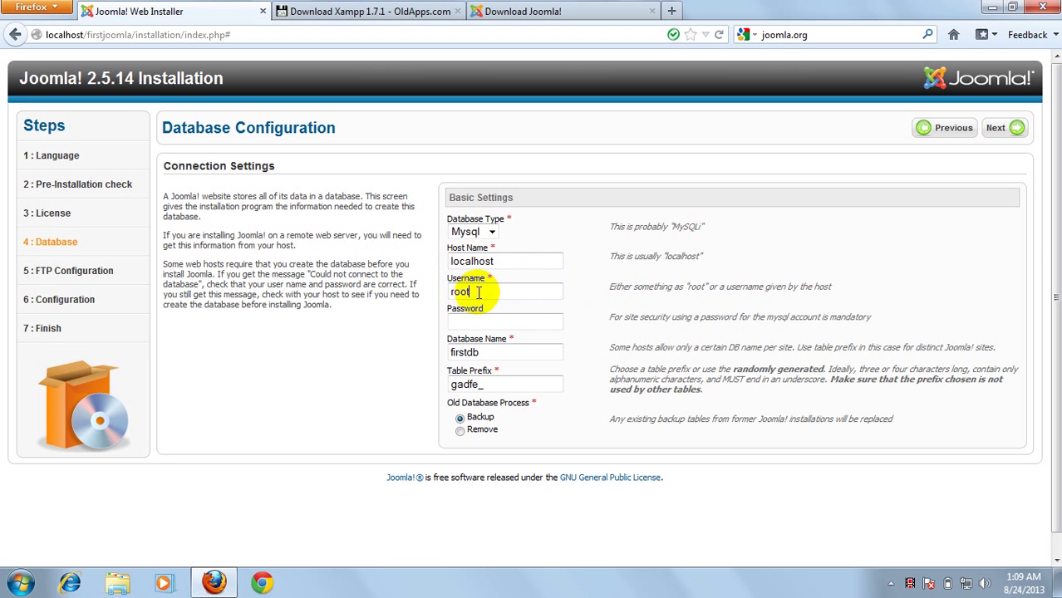
{"action": "left_click", "coordinate": [454, 289]}
{"action": "double_click", "coordinate": [455, 289]}
Leave the password blank, keep database firstdb and prefix gadfe_, and submit the settings
{"action": "left_click", "coordinate": [482, 324]}
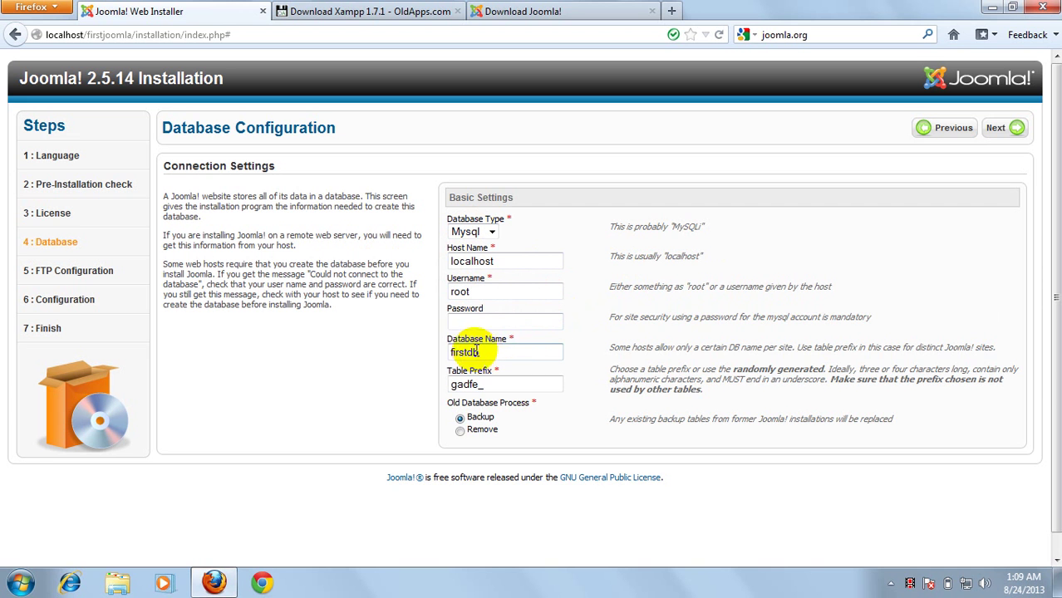
{"action": "left_click_drag", "start_coordinate": [502, 351], "coordinate": [429, 345]}
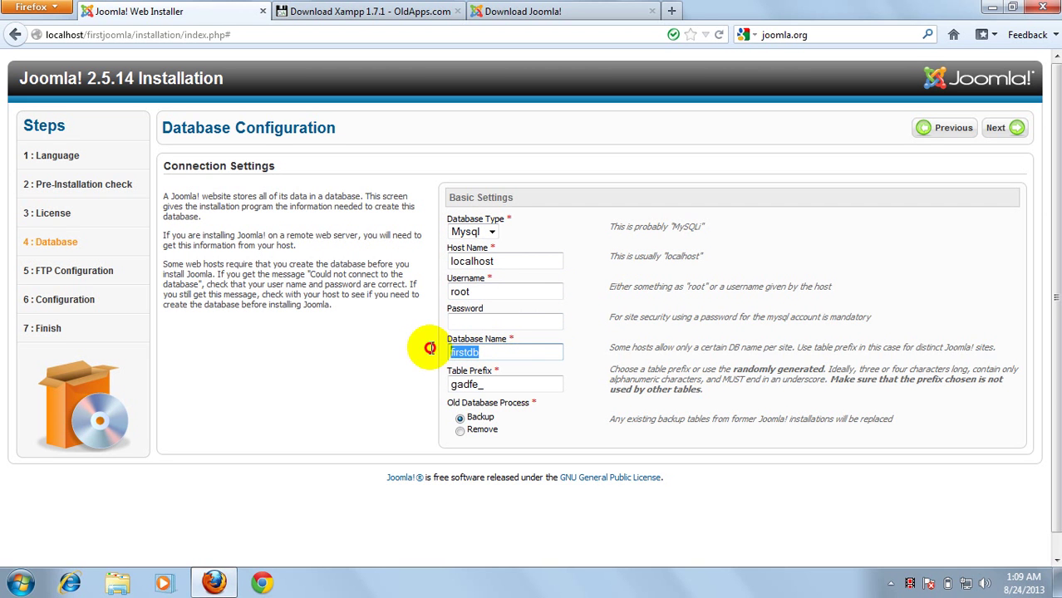
{"action": "left_click", "coordinate": [499, 350]}
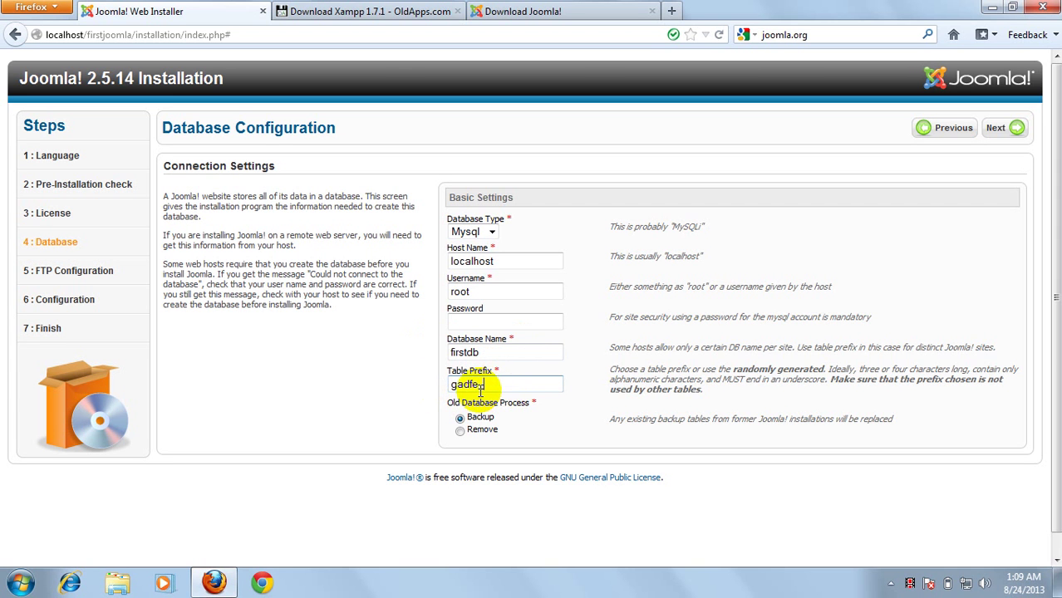
{"action": "left_click", "coordinate": [506, 388]}
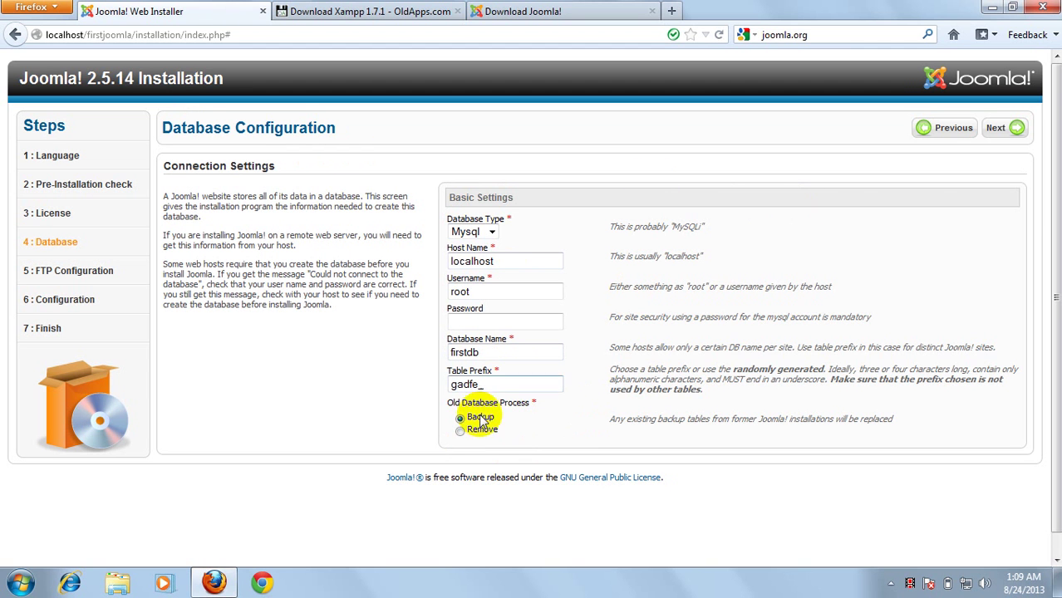
{"action": "left_click", "coordinate": [999, 130]}
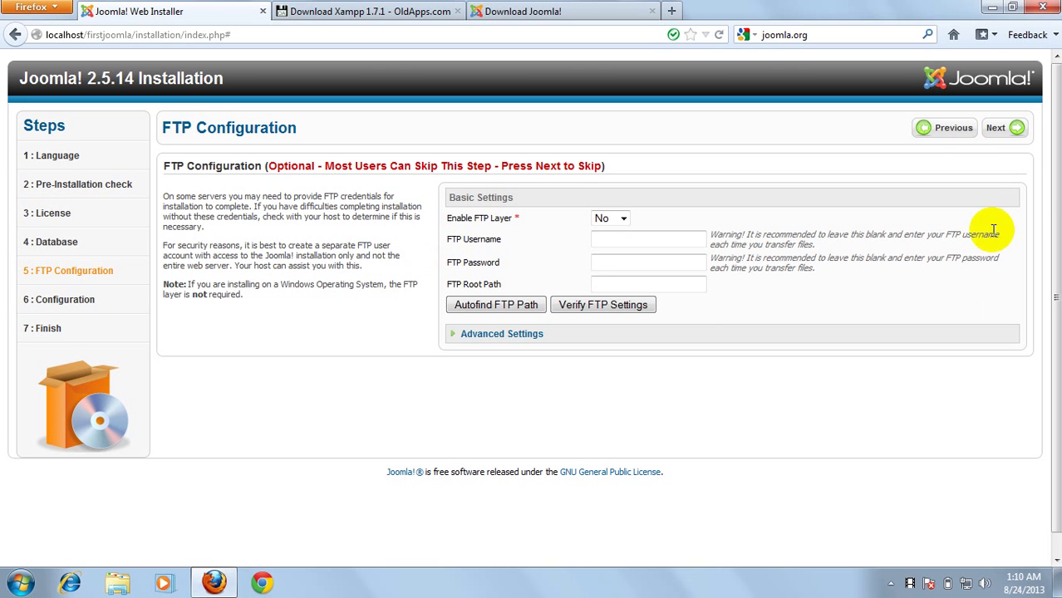
Skip FTP configuration with Enable FTP Layer left at No
{"action": "left_click", "coordinate": [1005, 128]}
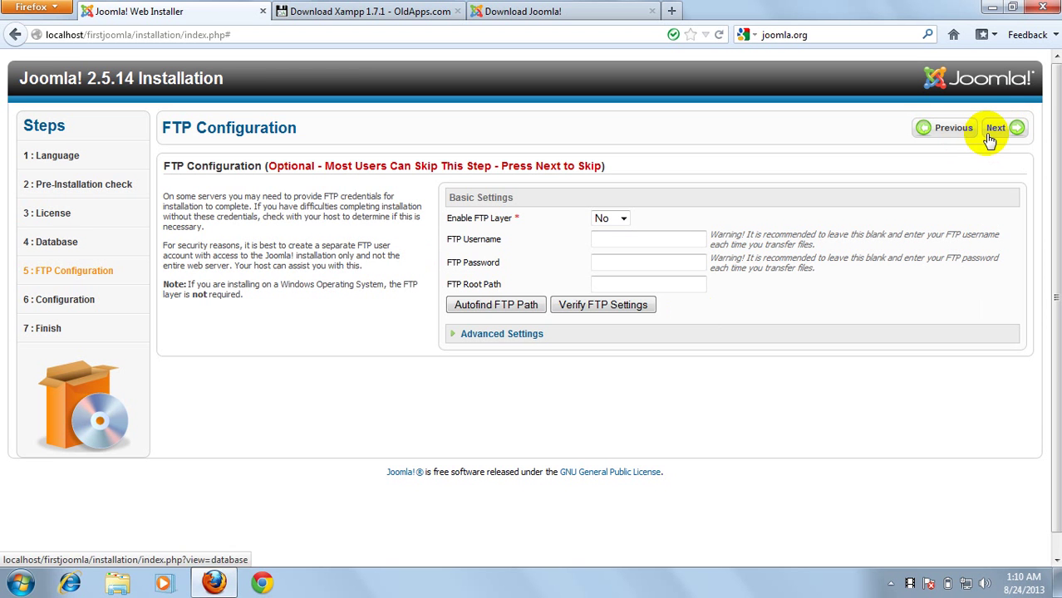
{"action": "left_click", "coordinate": [1005, 129]}
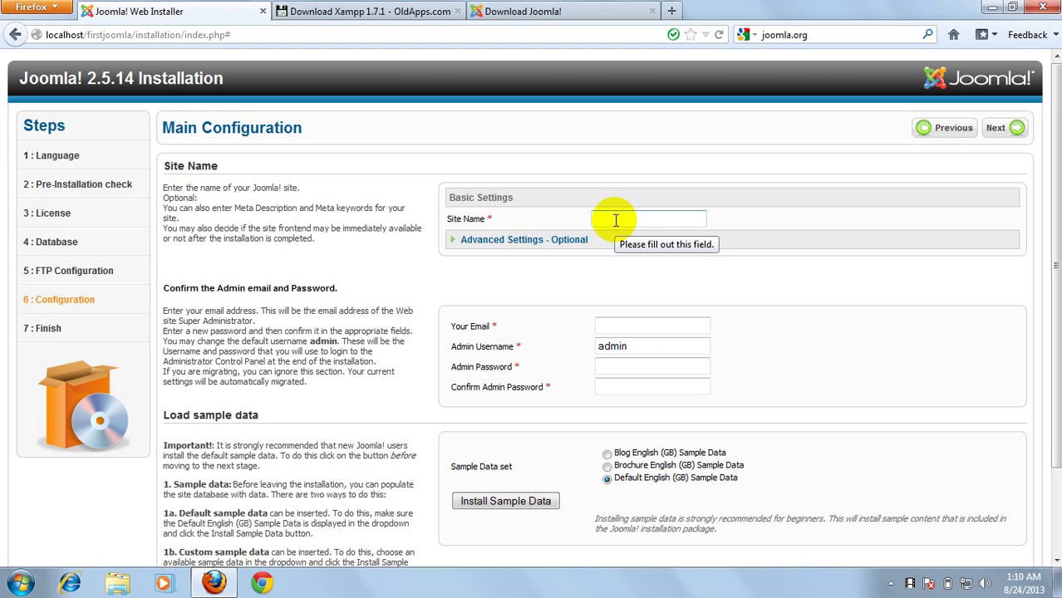
Enter 'Learn joomla' as the site name
{"action": "left_click", "coordinate": [616, 220]}
{"action": "type", "text": "L"}
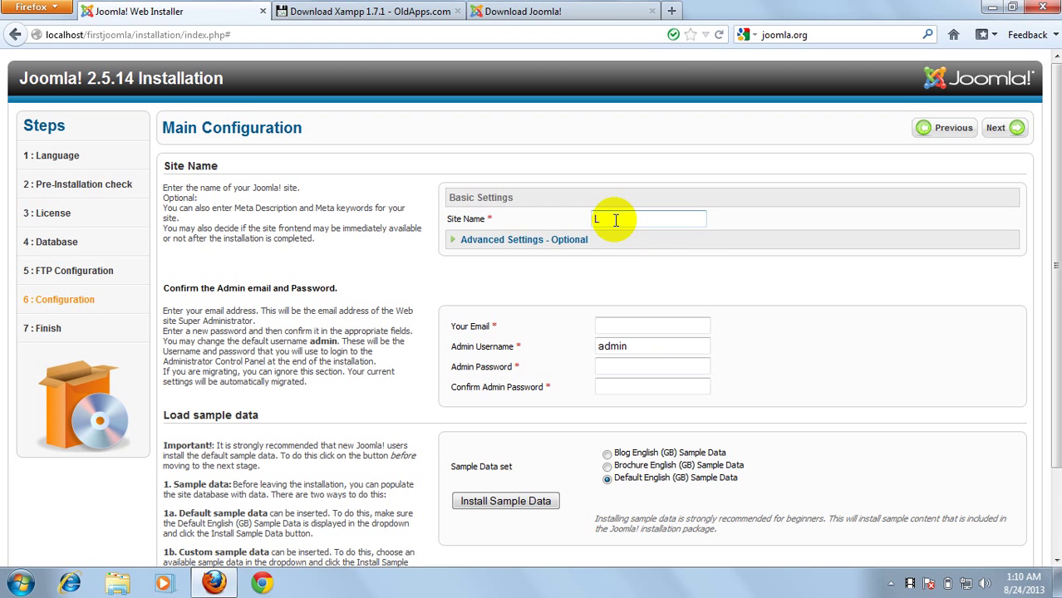
{"action": "type", "text": "earn joomla"}
{"action": "key", "text": "Tab"}
{"action": "key", "text": "Tab"}
Enter the administrator's e-mail, keep admin as username, and type the admin password
{"action": "left_click", "coordinate": [688, 340]}
{"action": "left_click", "coordinate": [675, 325]}
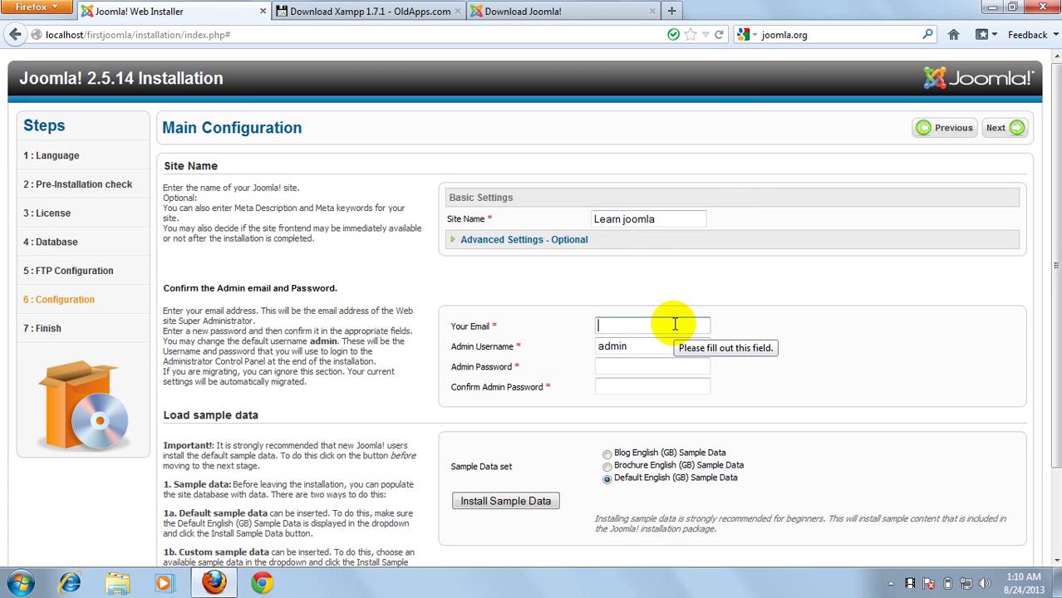
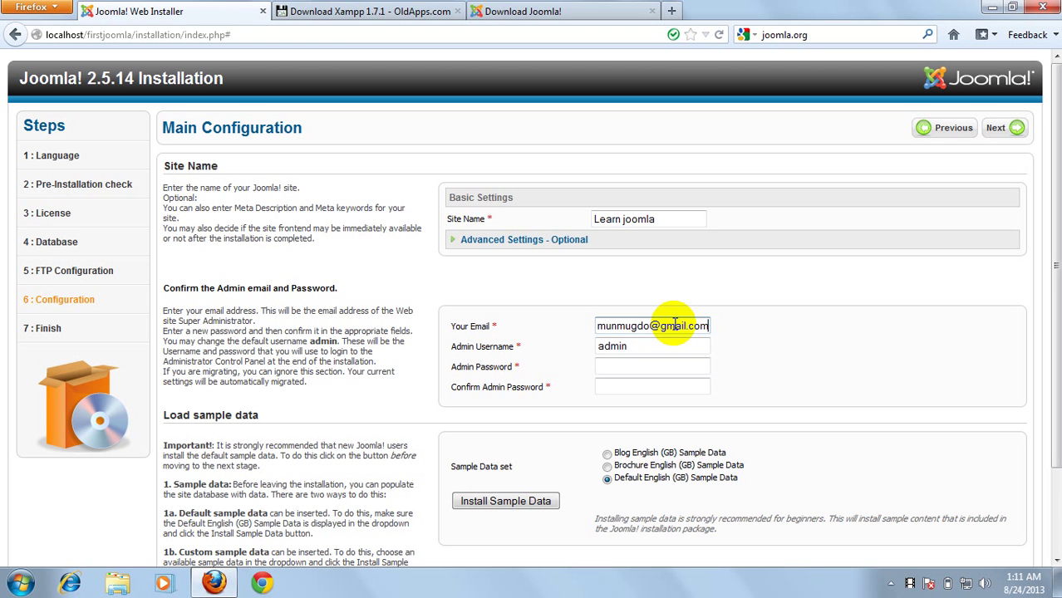
{"action": "key", "text": "Tab"}
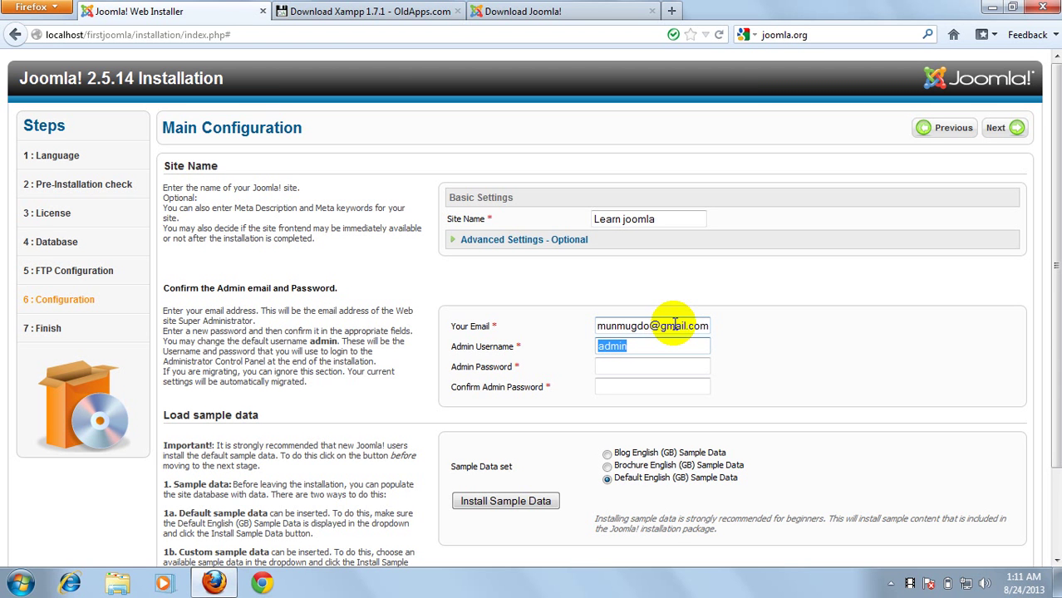
{"action": "key", "text": "Tab"}
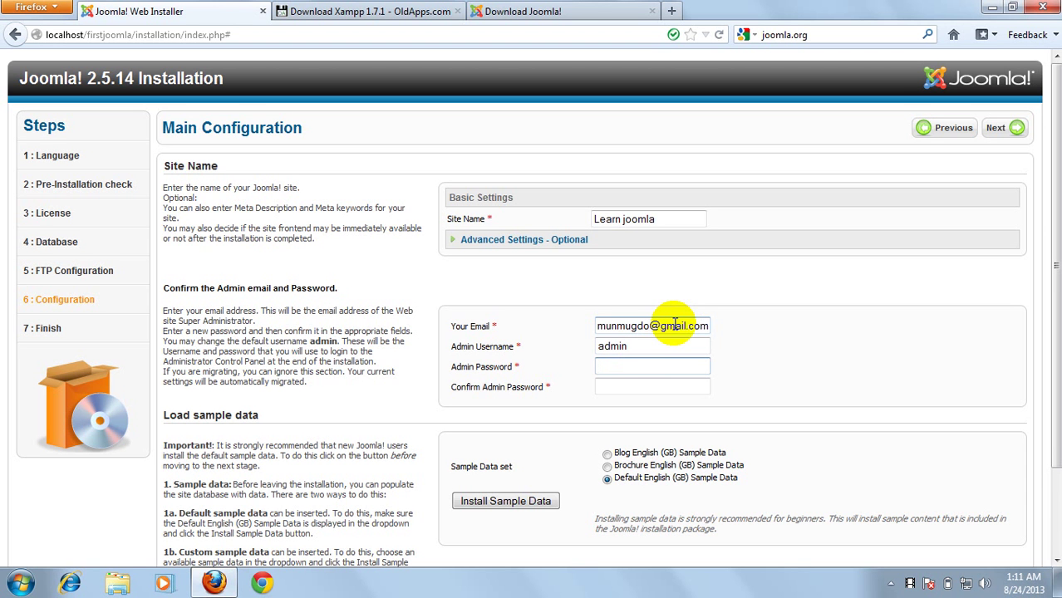
{"action": "type", "text": "12345678901"}
{"action": "key", "text": "Tab"}
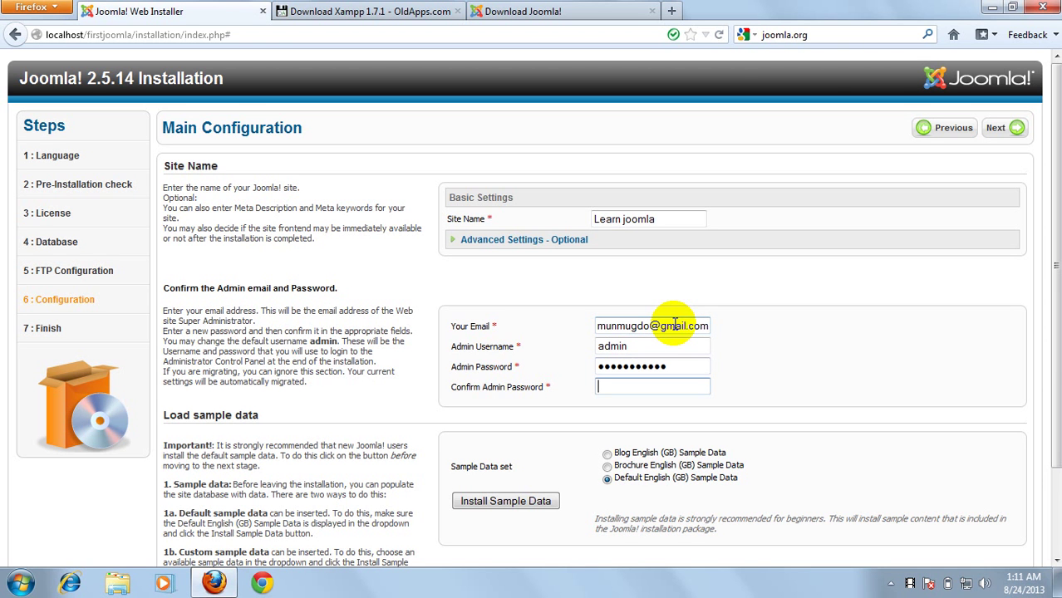
{"action": "type", "text": "12345678901"}
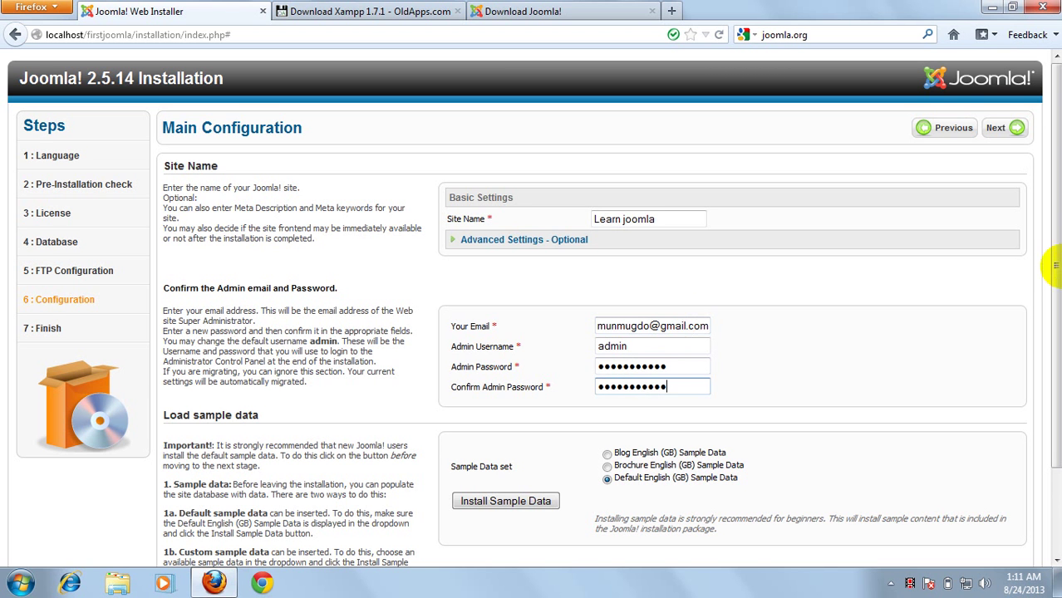
{"action": "scroll", "coordinate": [727, 451], "scroll_direction": "down", "scroll_amount": 1}
{"action": "scroll", "coordinate": [727, 451], "scroll_direction": "down", "scroll_amount": 2}
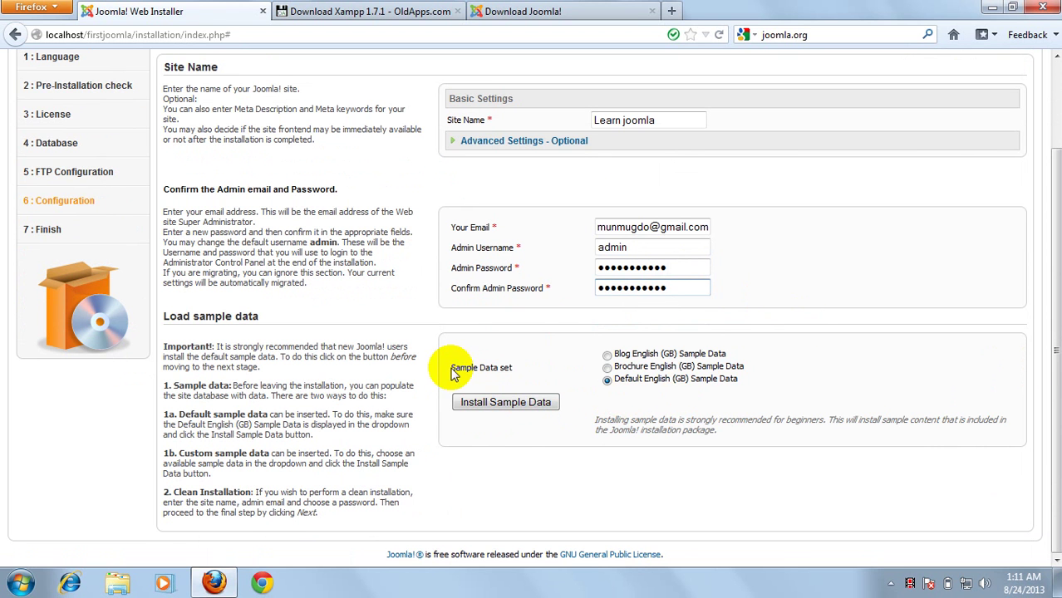
Install the Default English (GB) sample data and continue to the Finish step
{"action": "left_click", "coordinate": [509, 406]}
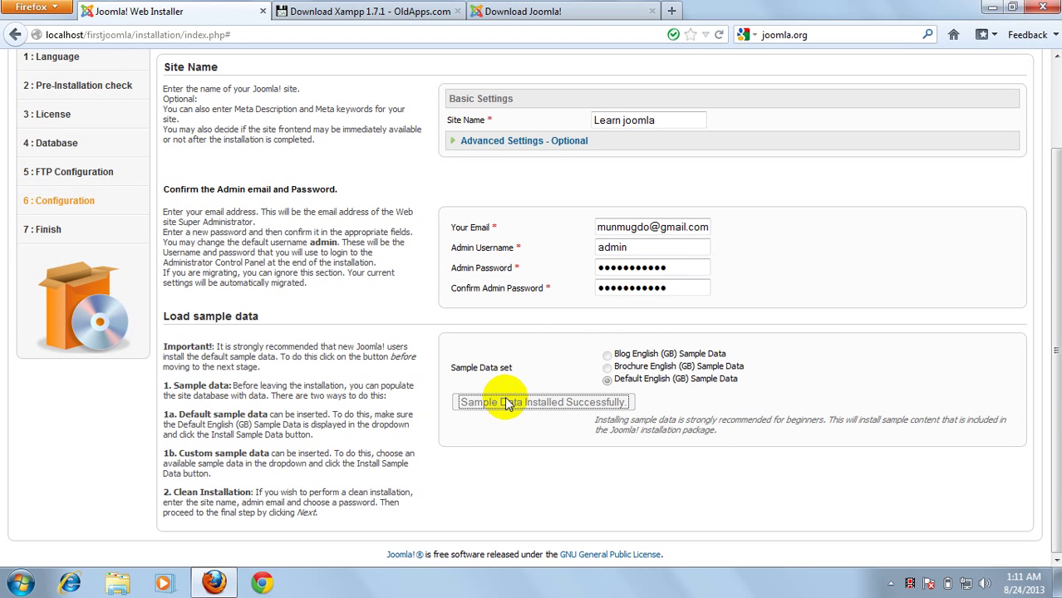
{"action": "scroll", "coordinate": [810, 297], "scroll_direction": "up", "scroll_amount": 3}
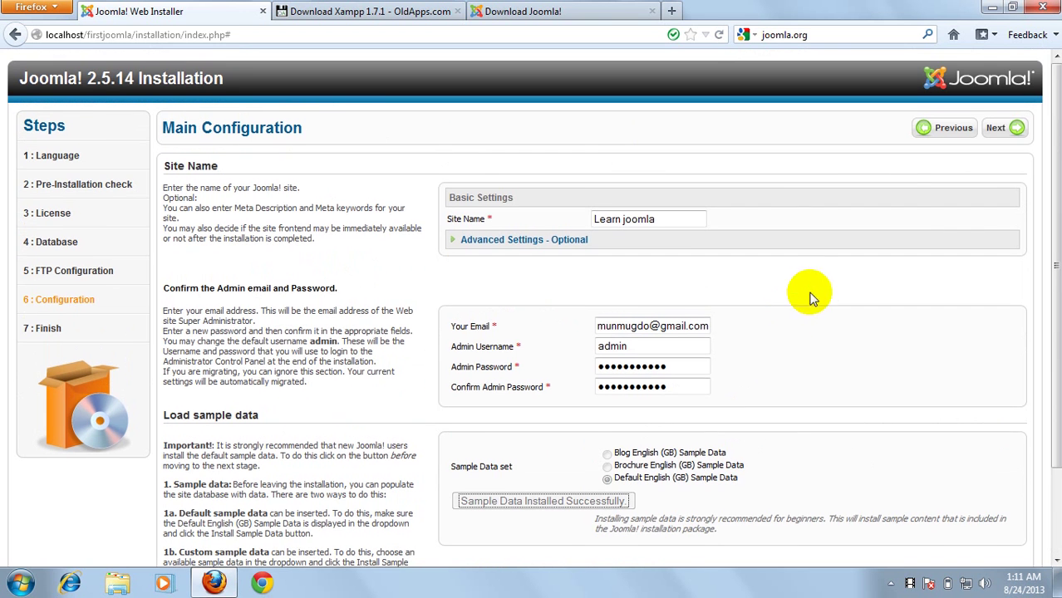
{"action": "left_click", "coordinate": [996, 128]}
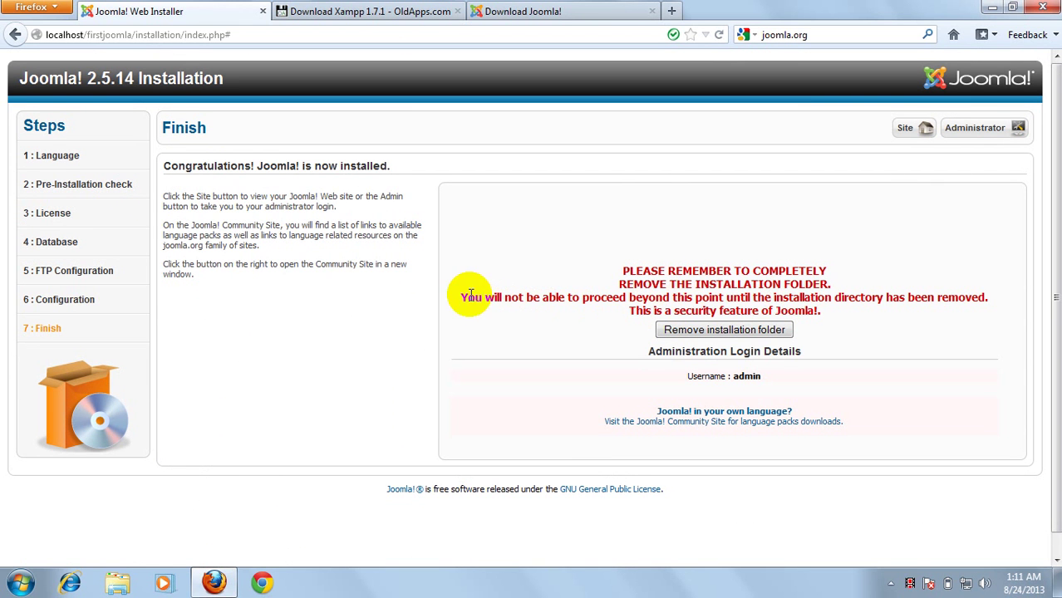
Remove the Joomla installation folder from the Finish page
{"action": "left_click_drag", "start_coordinate": [468, 297], "coordinate": [633, 306]}
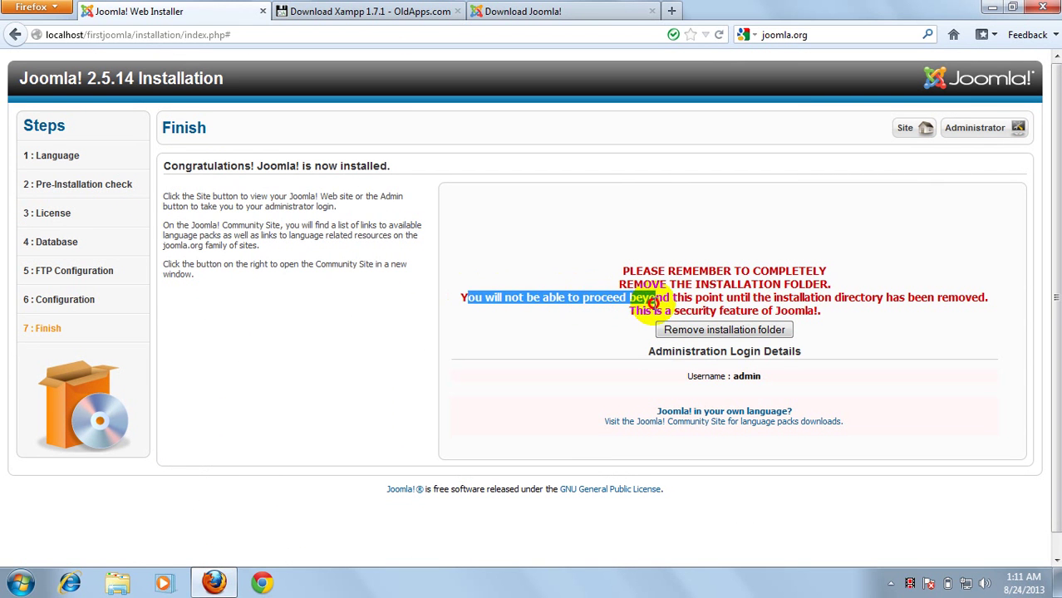
{"action": "left_click", "coordinate": [731, 303]}
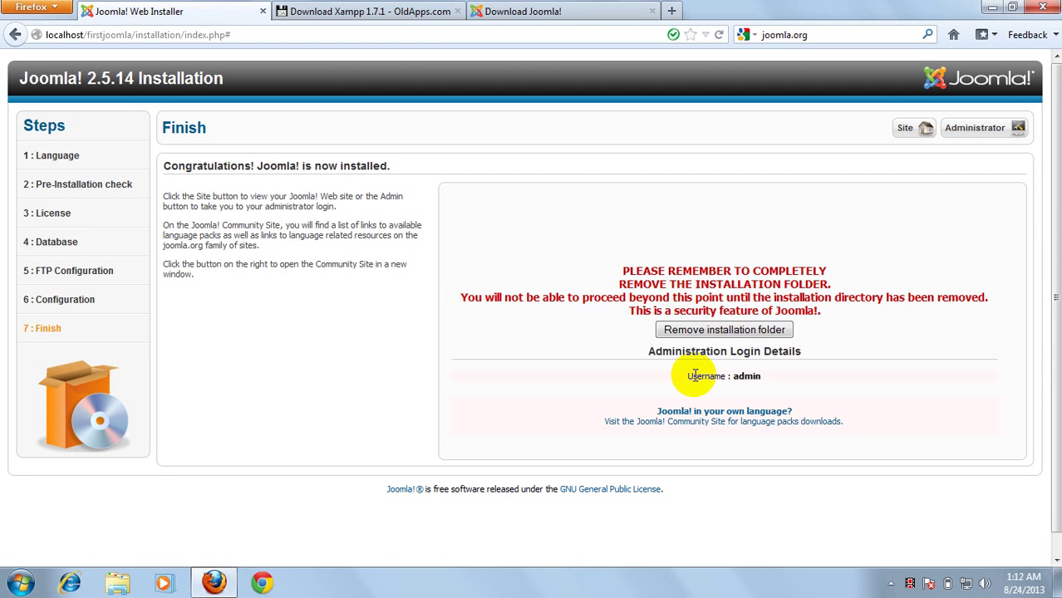
{"action": "left_click", "coordinate": [724, 331]}
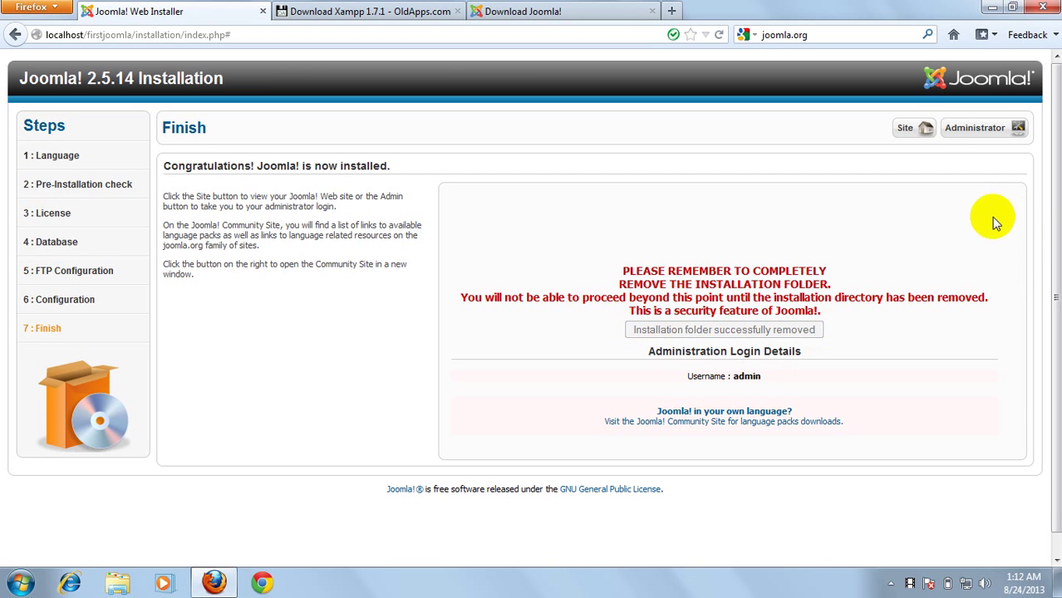
Open the new site's home page in a new browser tab
{"action": "right_click", "coordinate": [915, 133]}
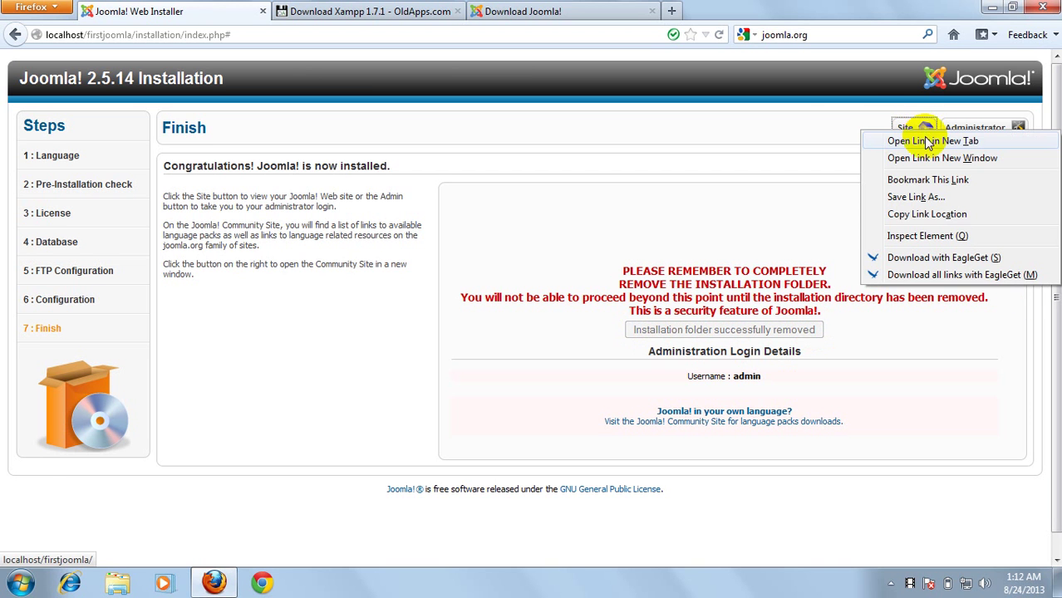
{"action": "left_click", "coordinate": [794, 123]}
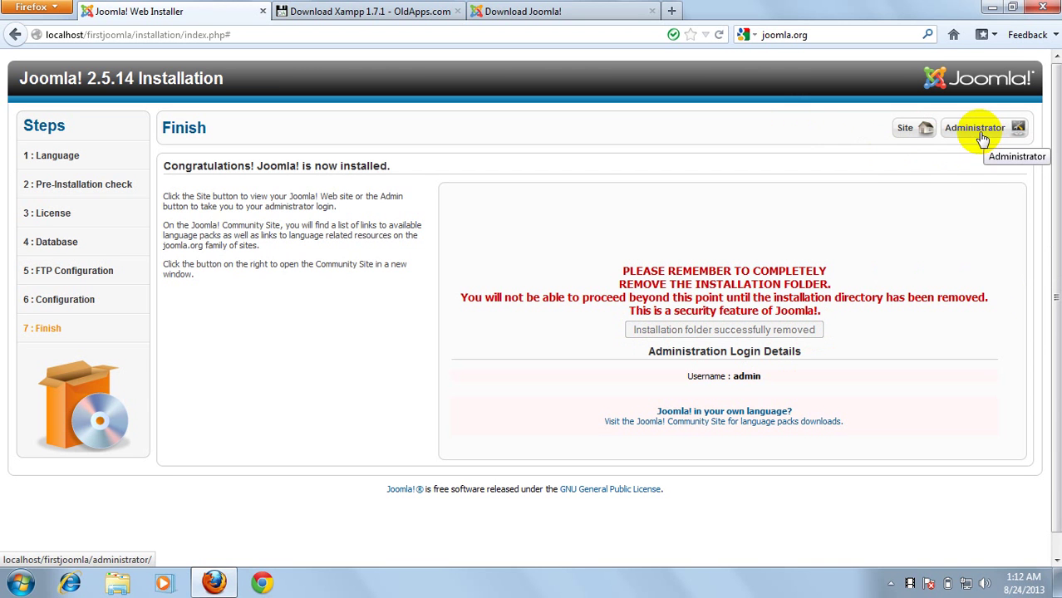
{"action": "right_click", "coordinate": [910, 133]}
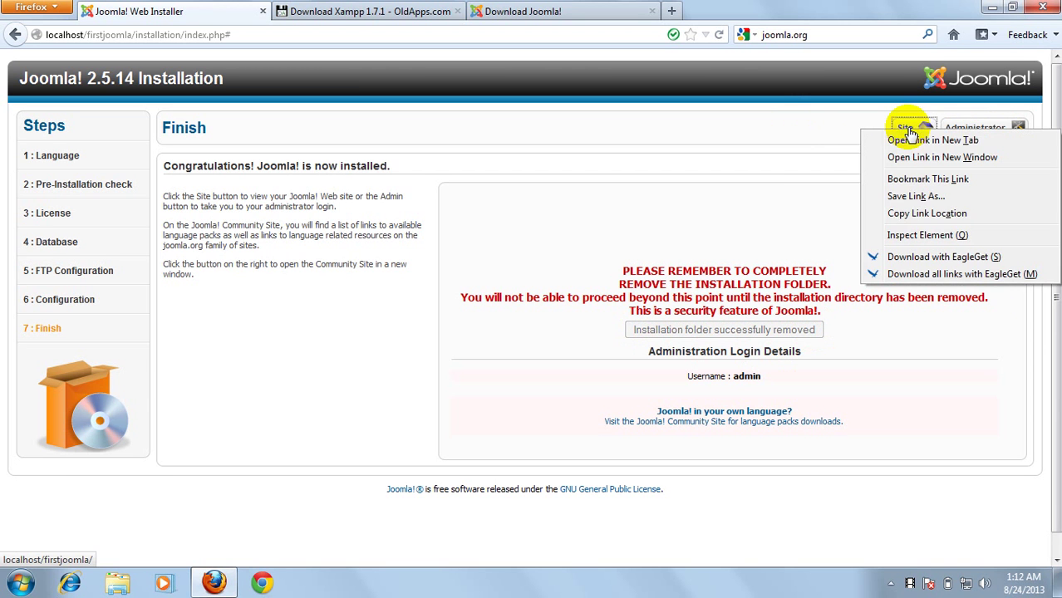
{"action": "left_click", "coordinate": [912, 140]}
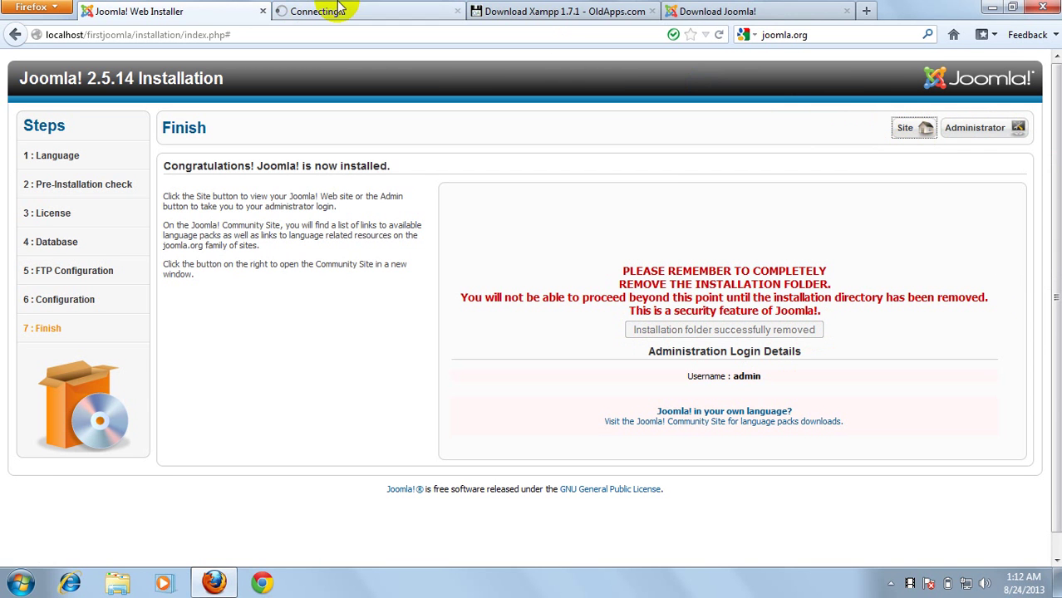
Open the administrator login in another new tab, then view the site home page
{"action": "right_click", "coordinate": [995, 133]}
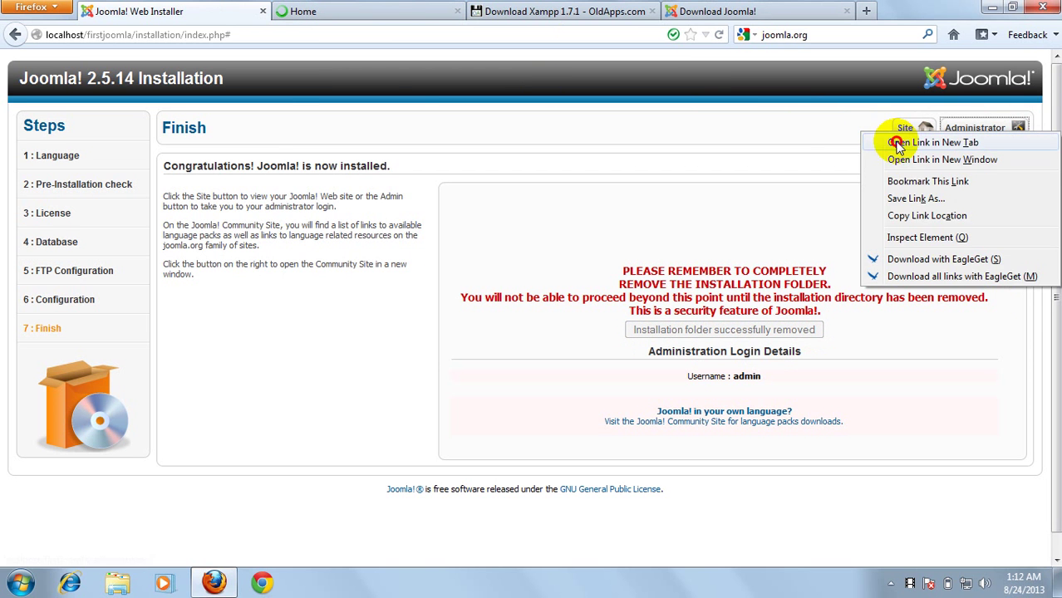
{"action": "left_click", "coordinate": [894, 140]}
{"action": "left_click", "coordinate": [282, 11]}
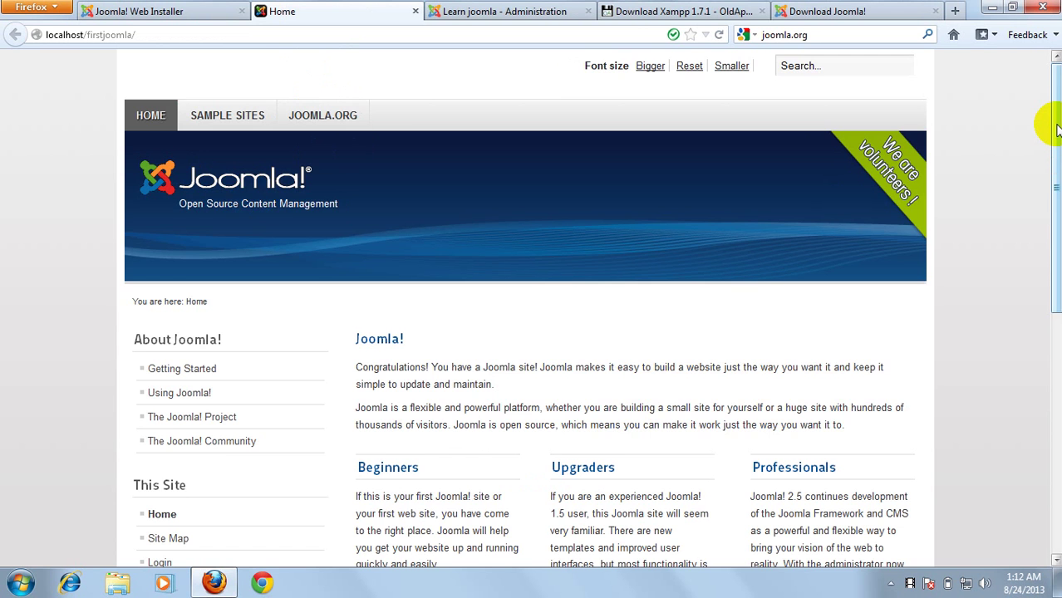
{"action": "mouse_move", "coordinate": [1054, 133]}
{"action": "left_mouse_down"}
{"action": "mouse_move", "coordinate": [1054, 427]}
{"action": "mouse_move", "coordinate": [1055, 146]}
{"action": "left_mouse_up"}
Switch to the 'Learn joomla - Administration' tab showing the blank Administration Login form
{"action": "left_click", "coordinate": [533, 9]}
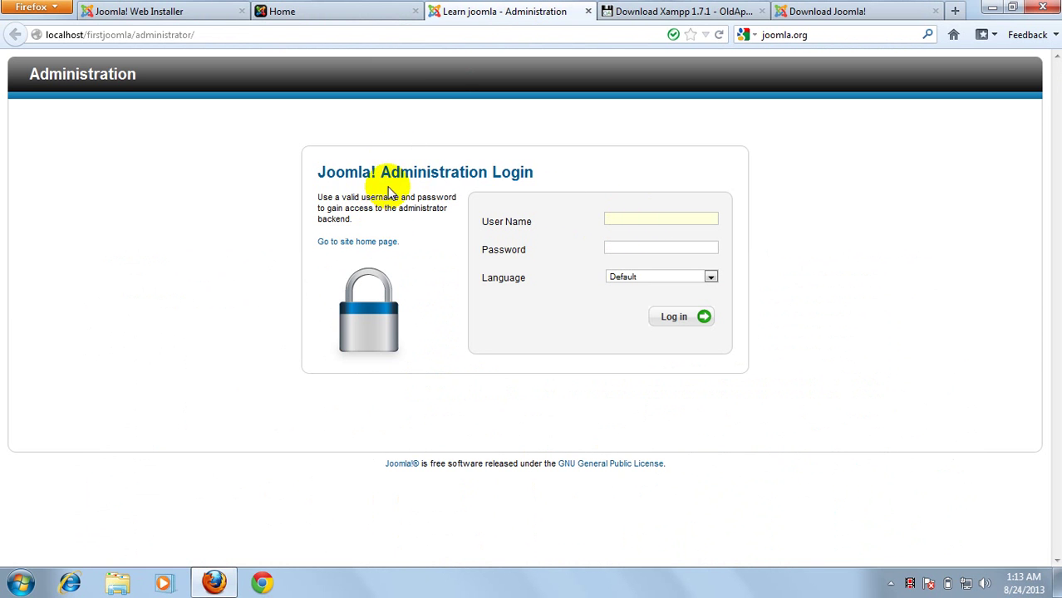
{"action": "left_click_drag", "start_coordinate": [379, 172], "coordinate": [539, 187]}
{"action": "left_click", "coordinate": [865, 172]}
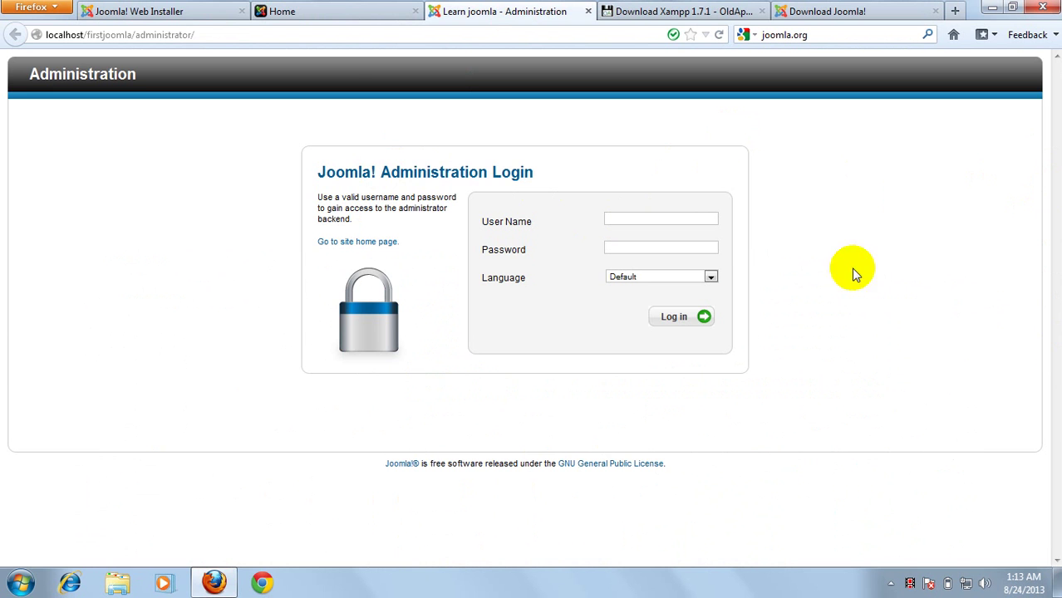
{"action": "left_click", "coordinate": [350, 8]}
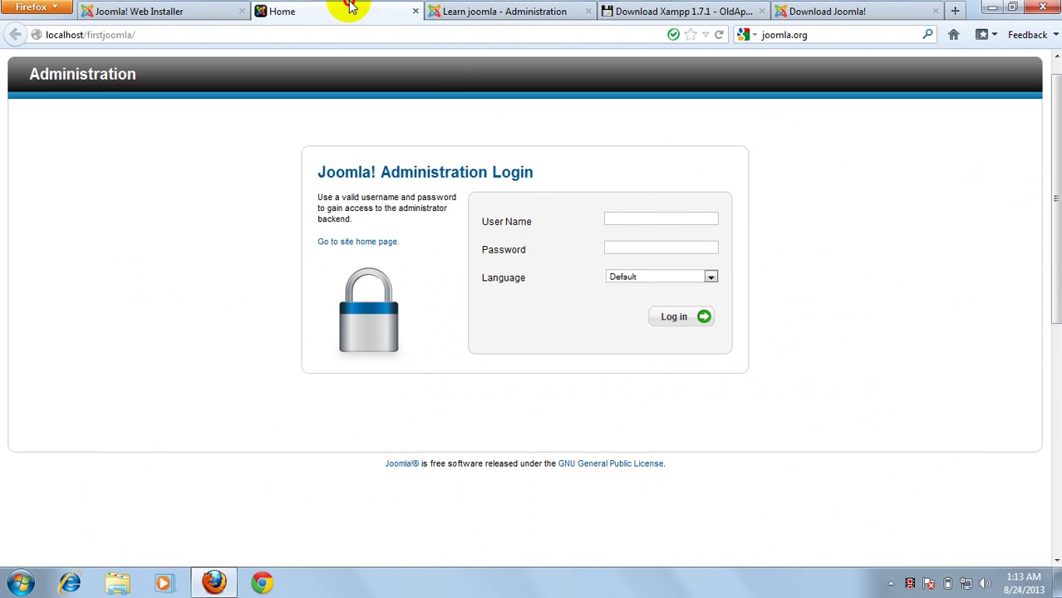
{"action": "left_click", "coordinate": [468, 10]}
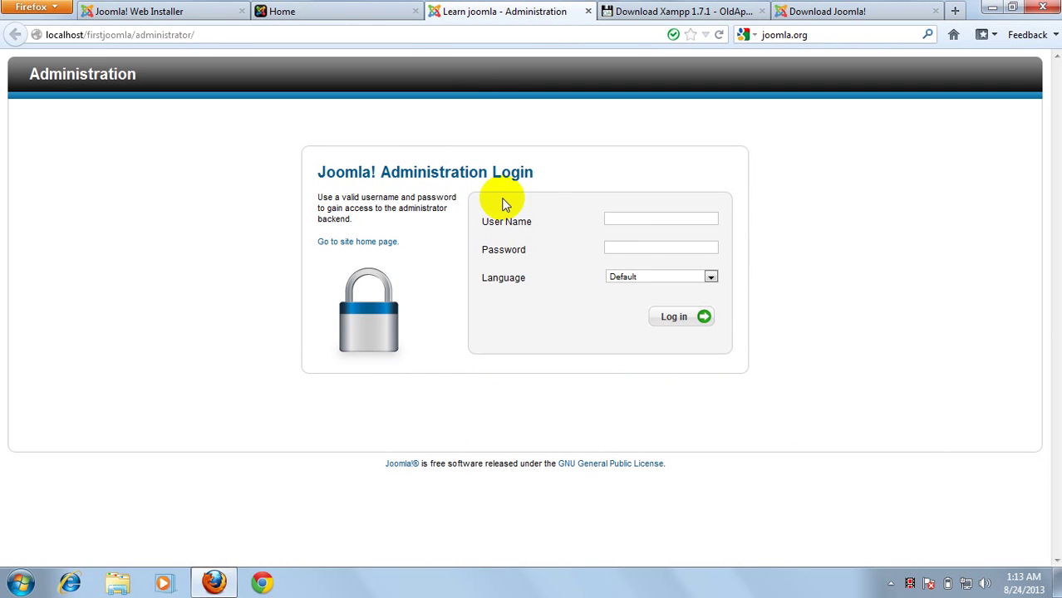
{"action": "left_click", "coordinate": [633, 220]}
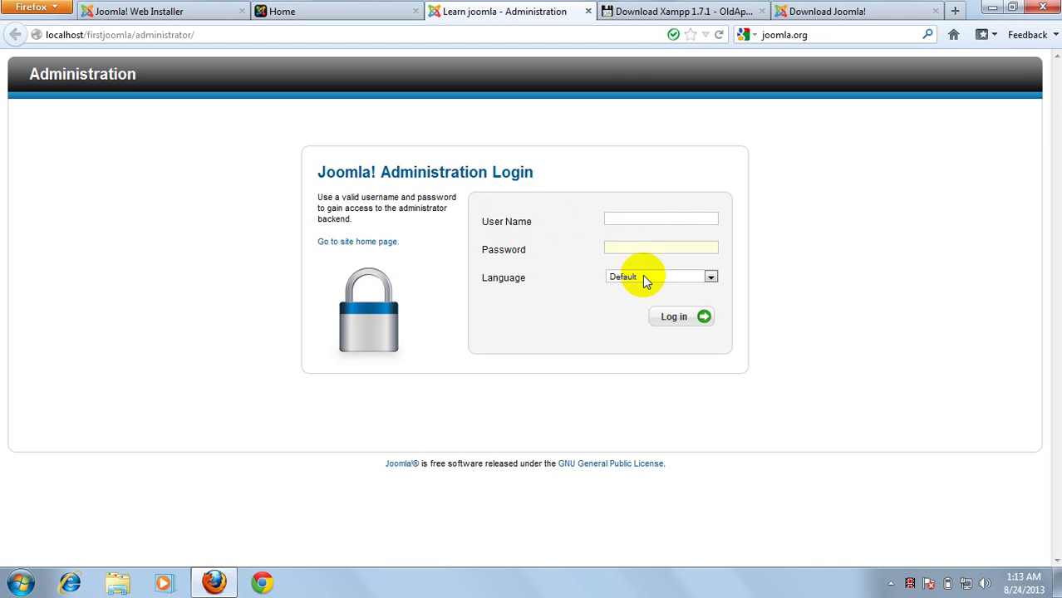
{"action": "left_click", "coordinate": [625, 218]}
{"action": "left_click", "coordinate": [625, 247]}
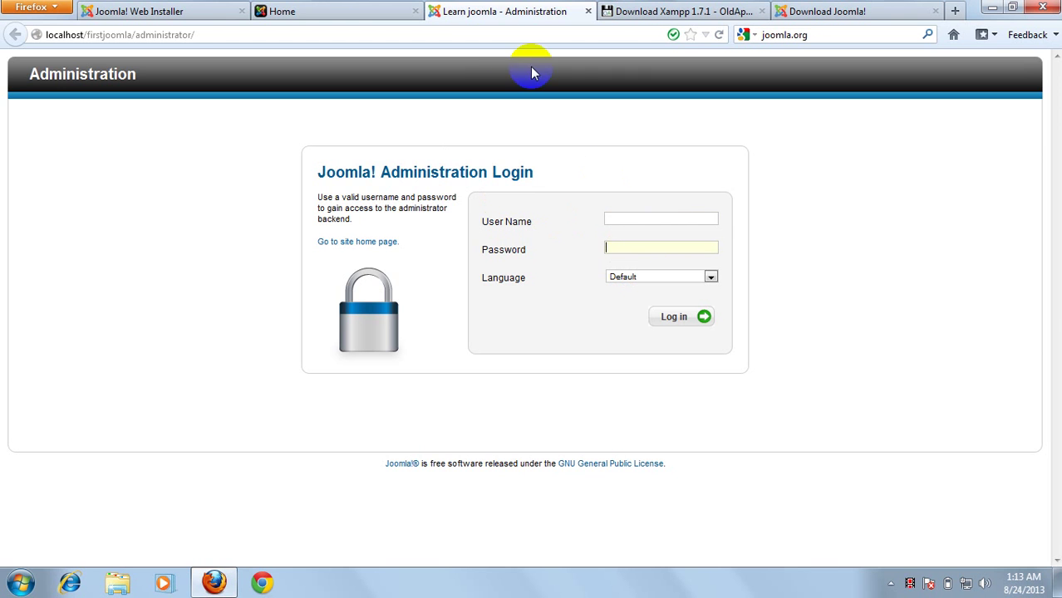
{"action": "left_click", "coordinate": [330, 10]}
{"action": "left_click", "coordinate": [467, 11]}
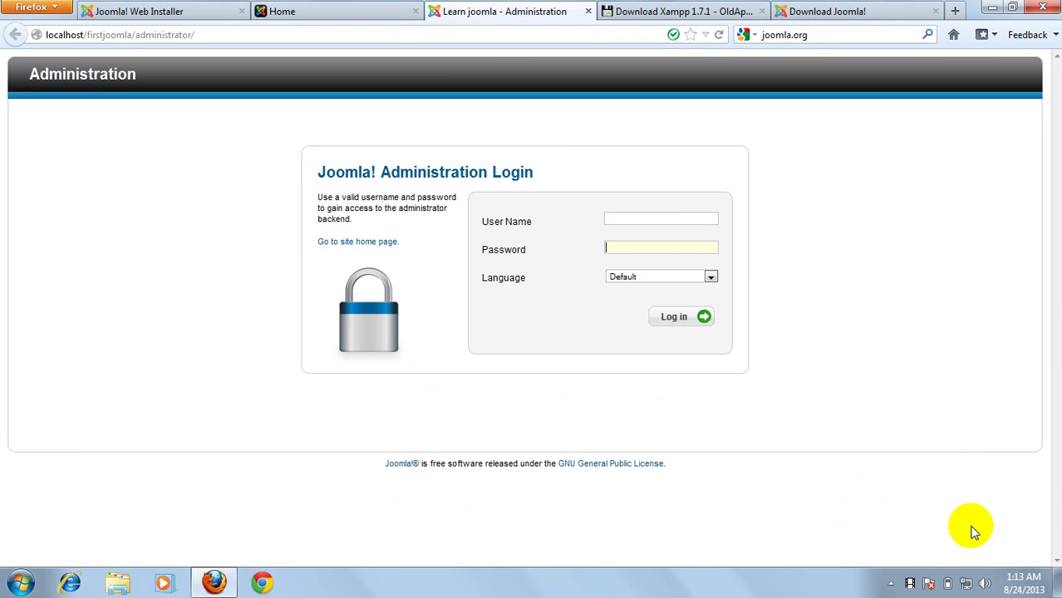
{"action": "left_click", "coordinate": [891, 582]}
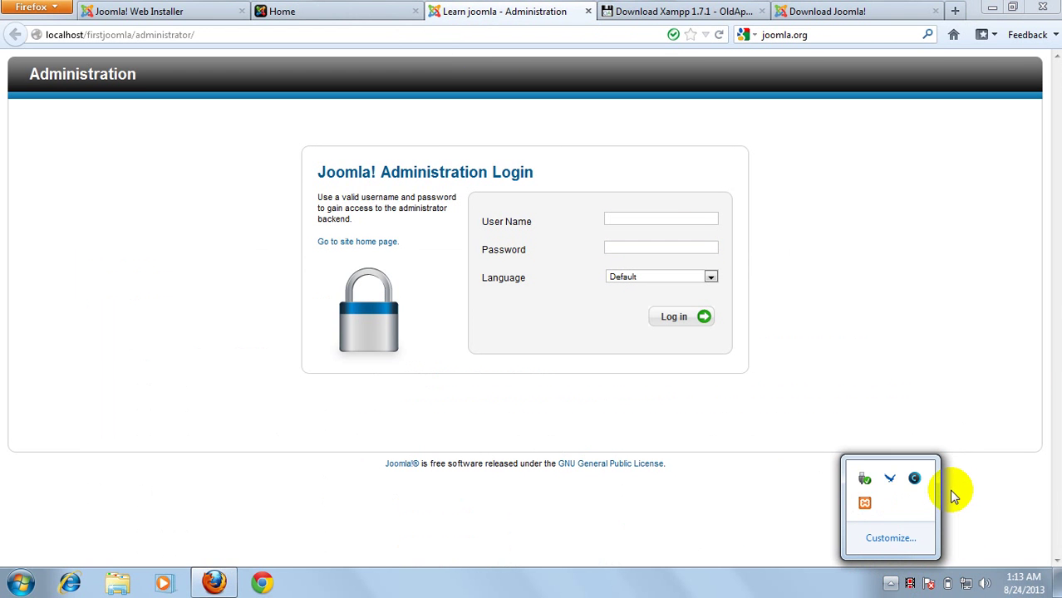